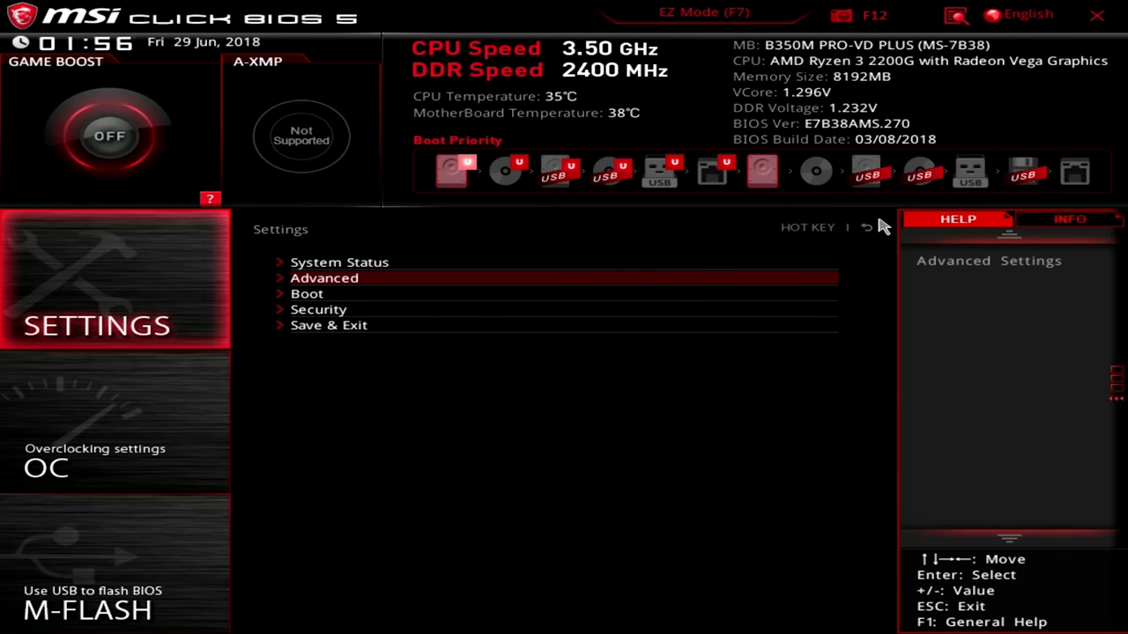
left_click(105, 428)
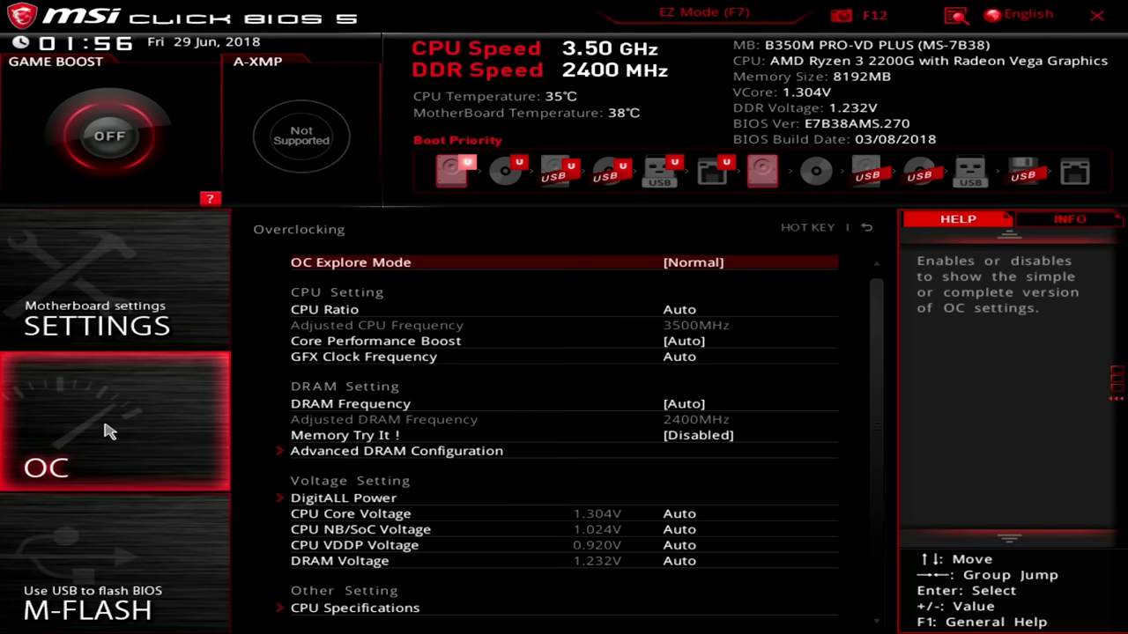
left_click(695, 436)
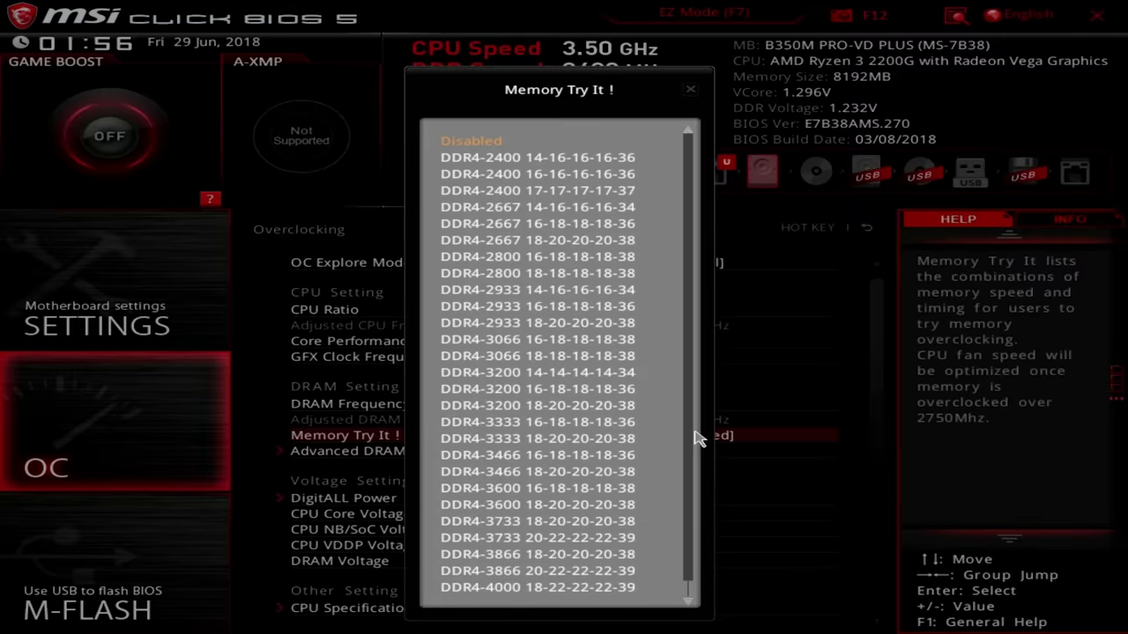
left_click(632, 390)
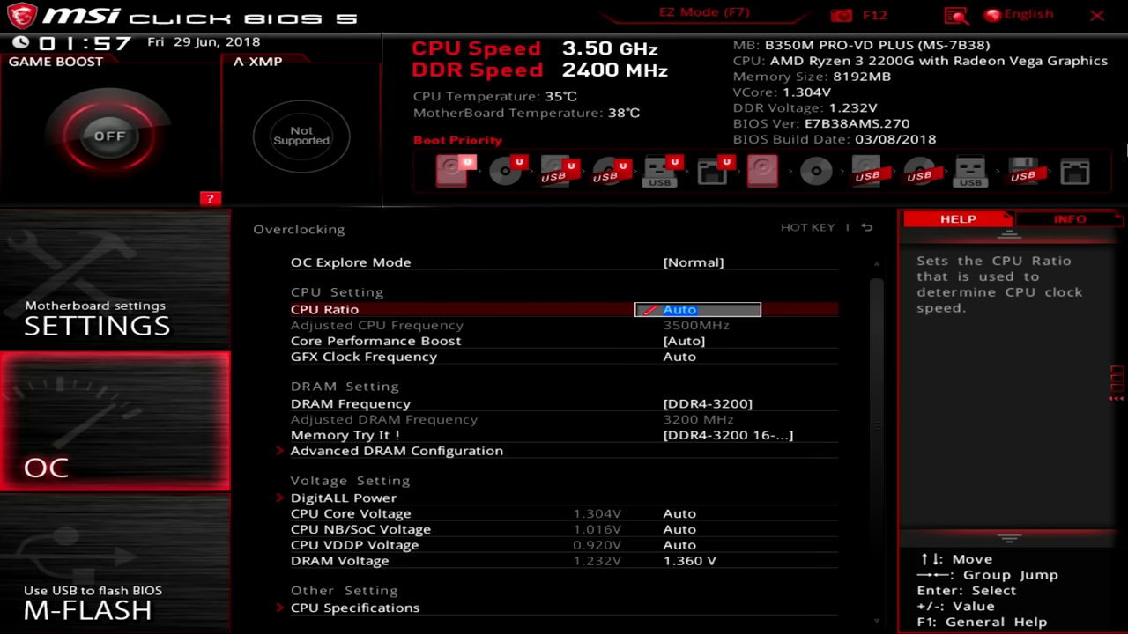
left_click(1098, 13)
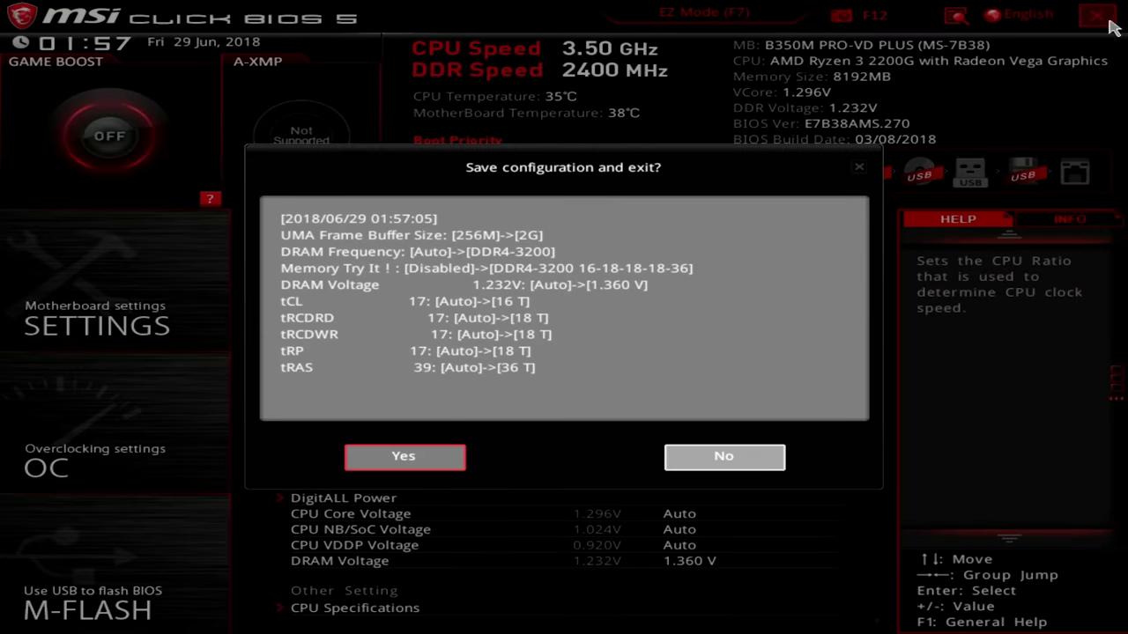
left_click(405, 457)
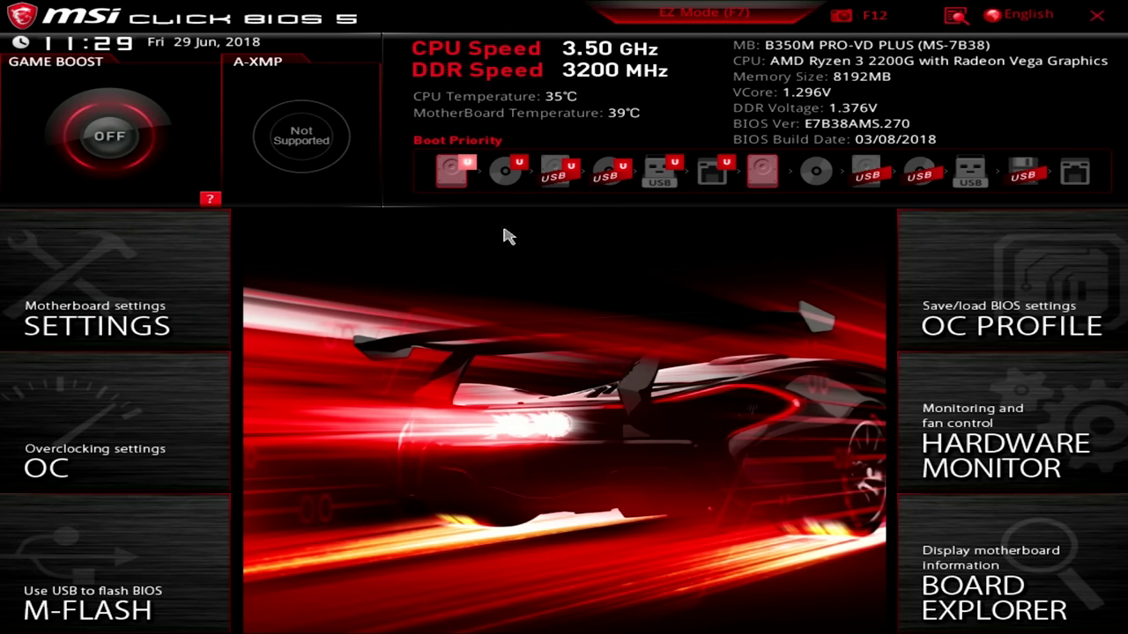
left_click(104, 445)
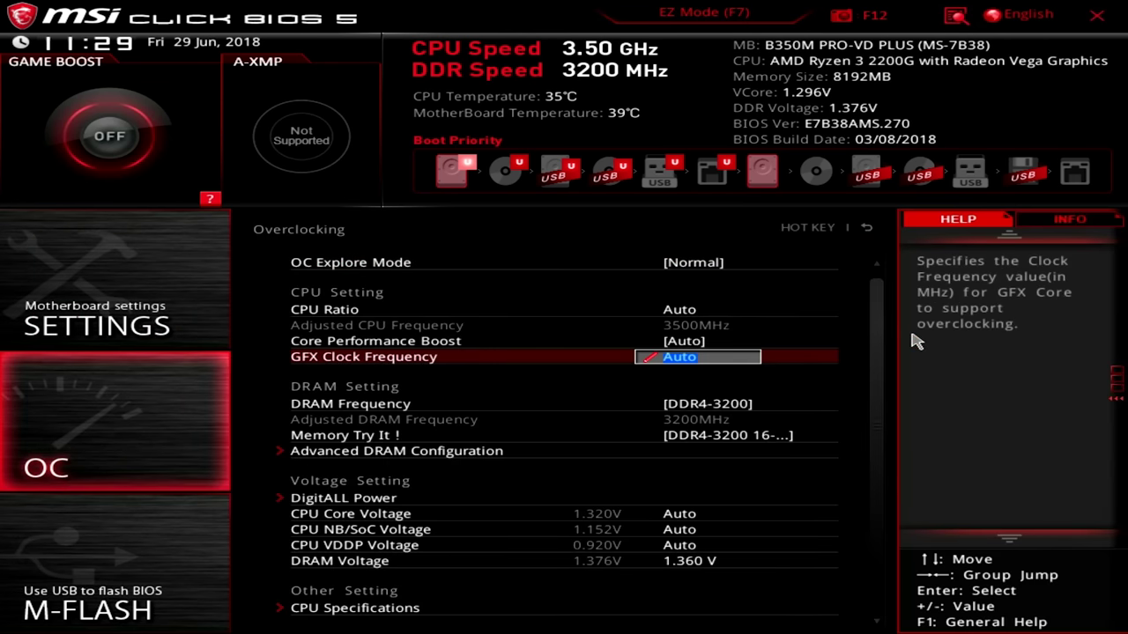
left_click(728, 436)
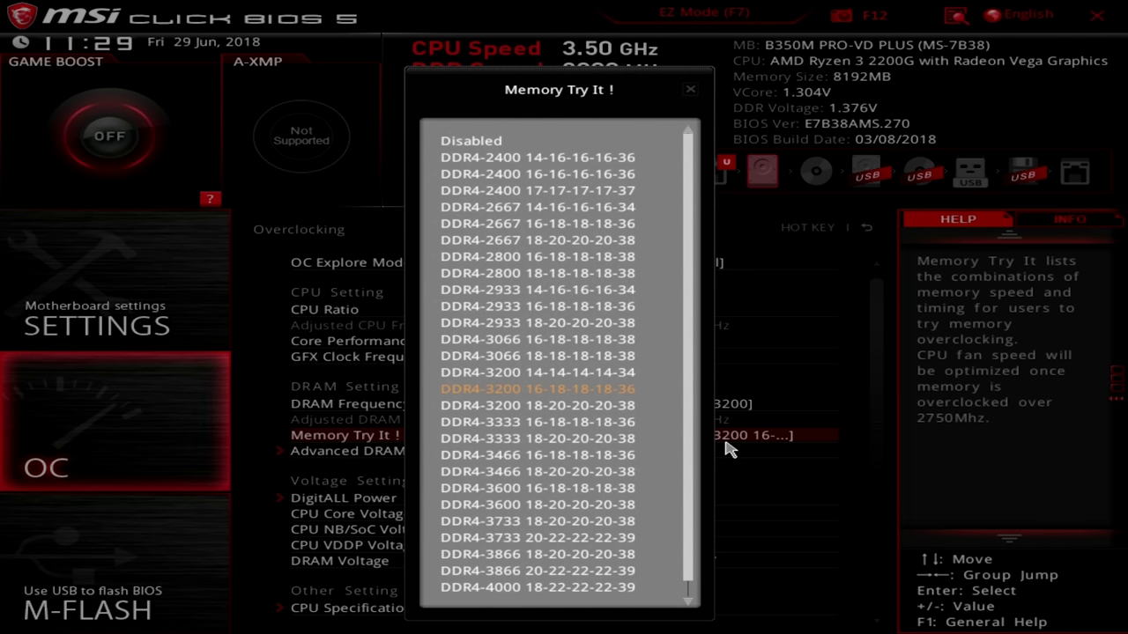
left_click(631, 456)
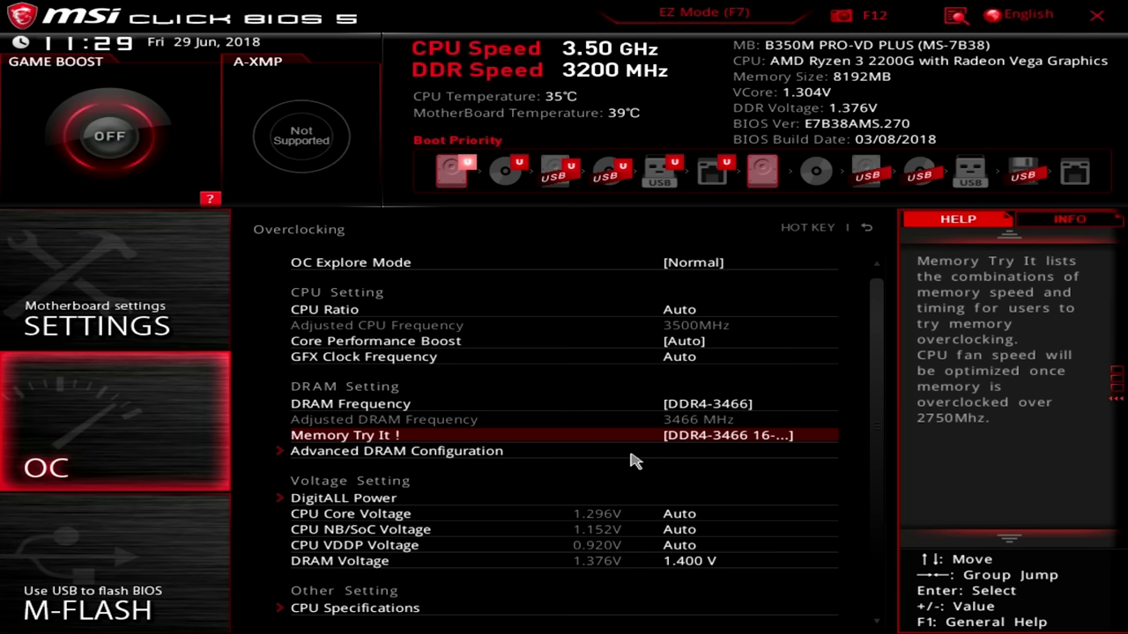
left_click(1092, 16)
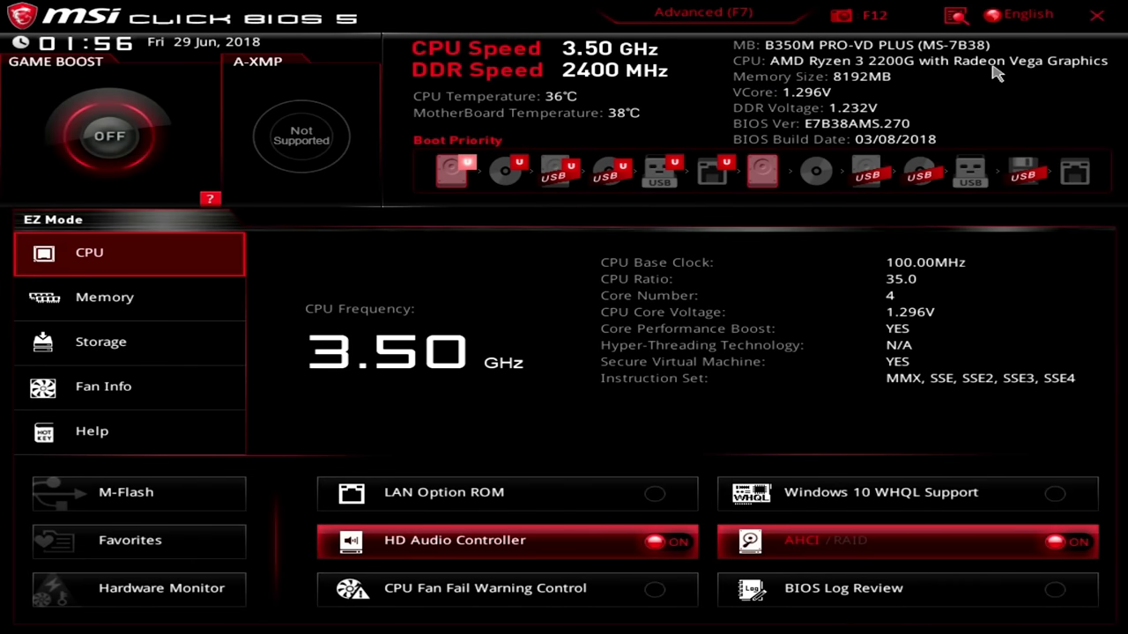
In Advanced mode, change Integrated Graphics UMA Frame Buffer Size from 256M to 2G.
left_click(674, 30)
left_click(132, 282)
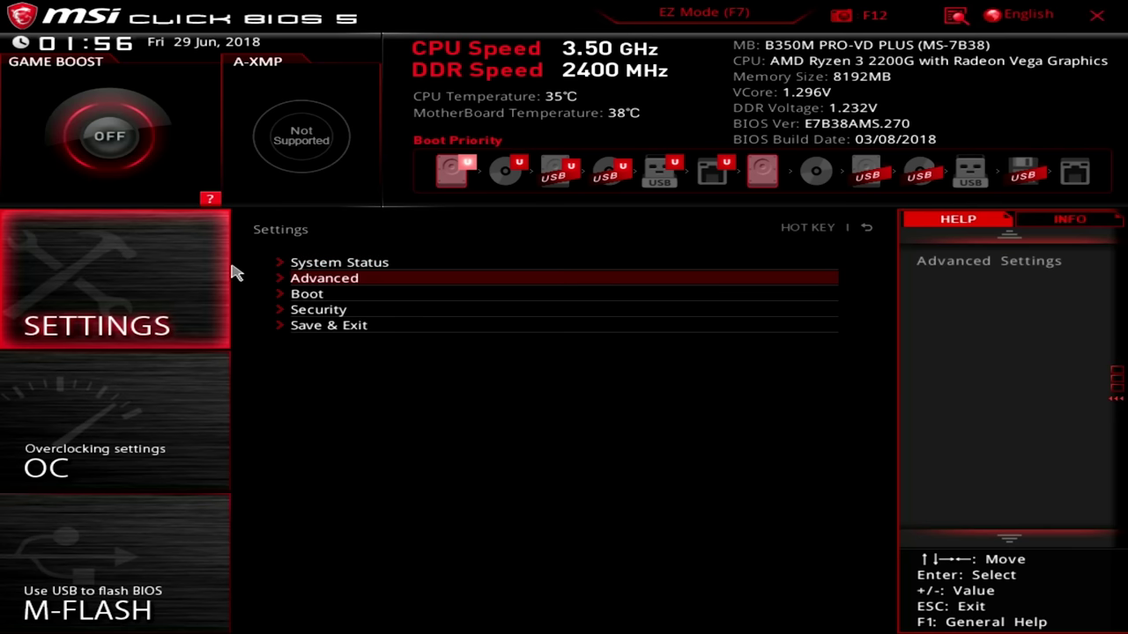
left_click(326, 280)
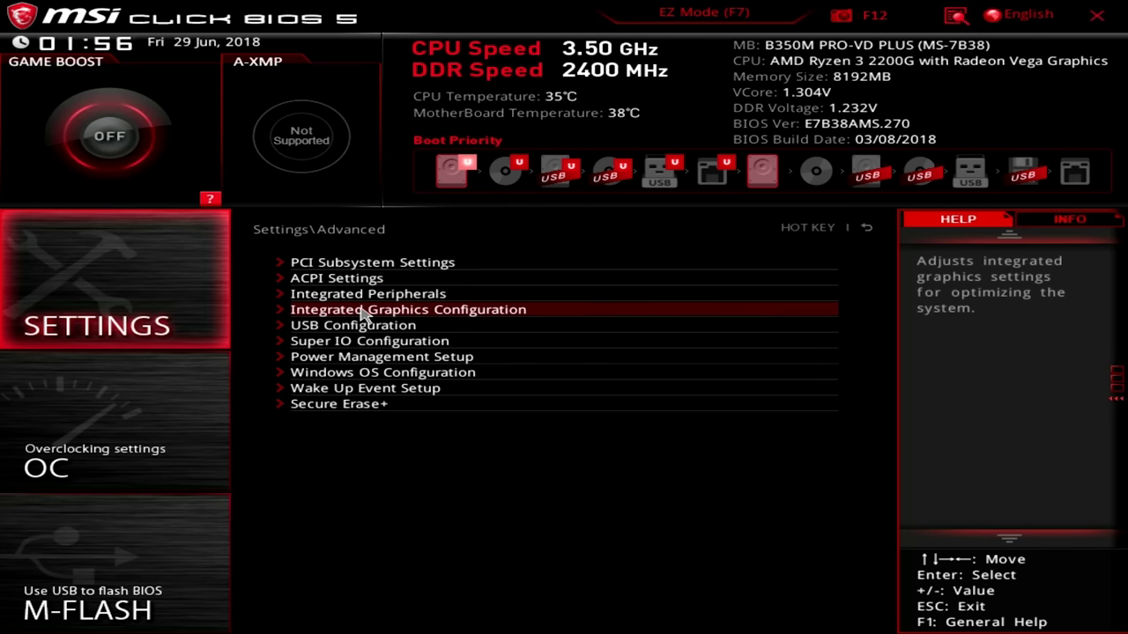
left_click(362, 313)
left_click(718, 309)
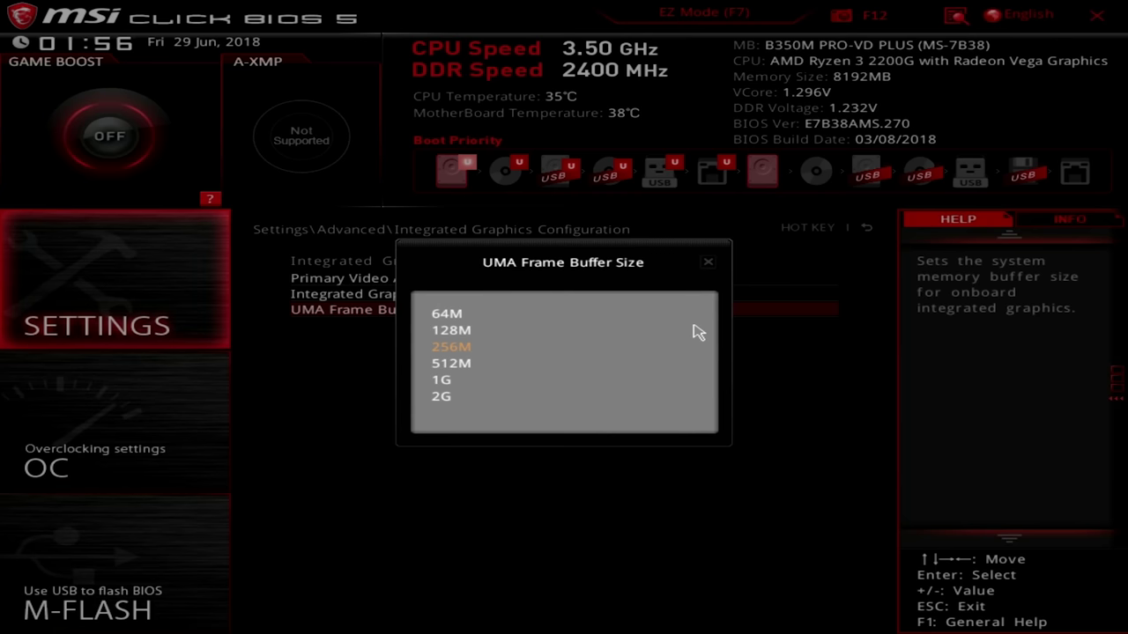
left_click(445, 398)
left_click(868, 236)
left_click(868, 236)
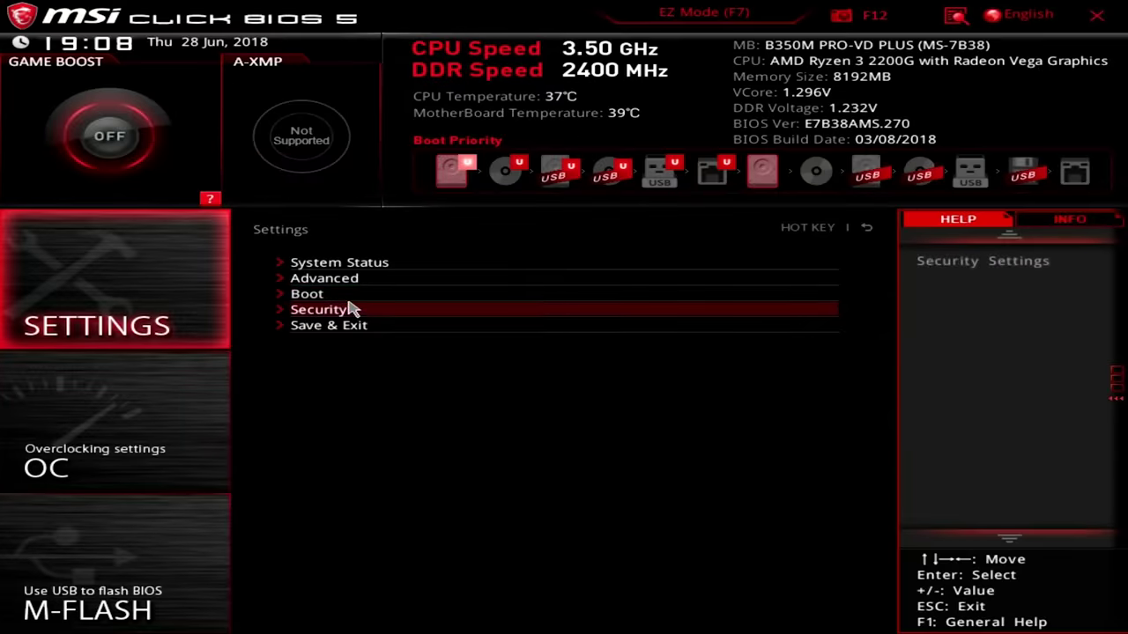
Look at the boot settings, then return to the main settings list.
left_click(352, 292)
left_click(46, 294)
left_click(109, 136)
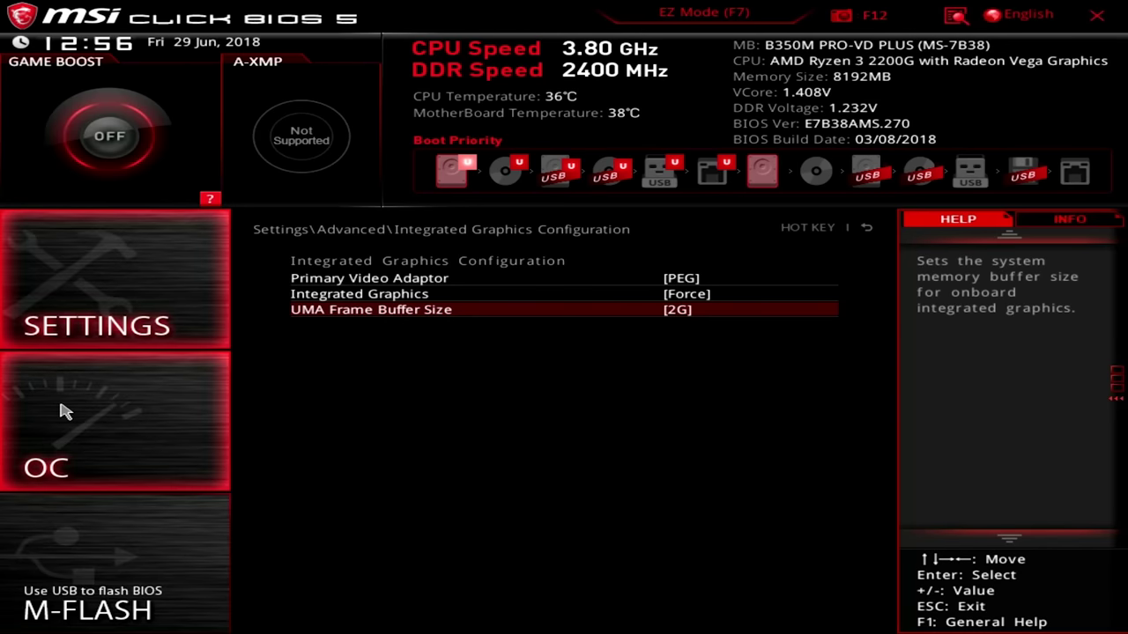
left_click(62, 411)
left_click(710, 434)
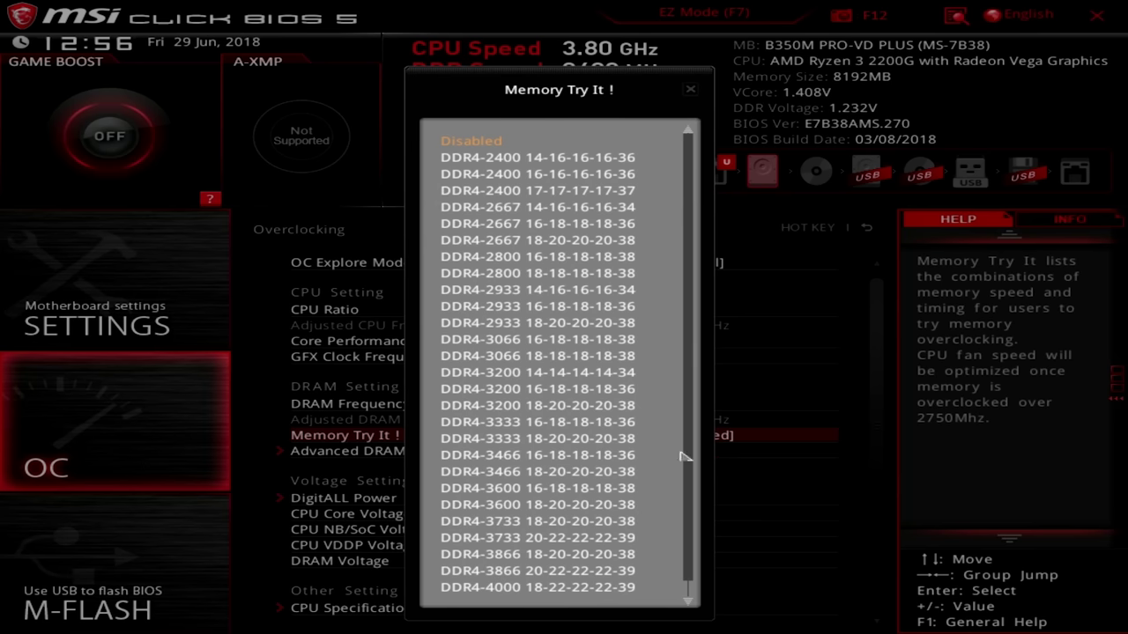
left_click(601, 394)
left_click(1097, 16)
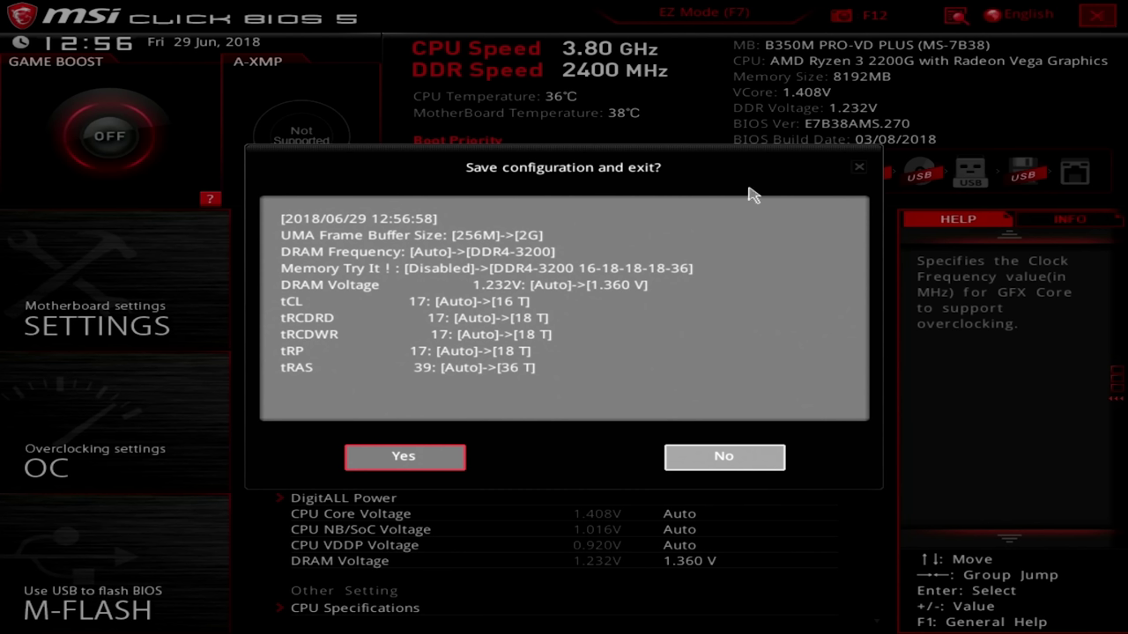
left_click(398, 459)
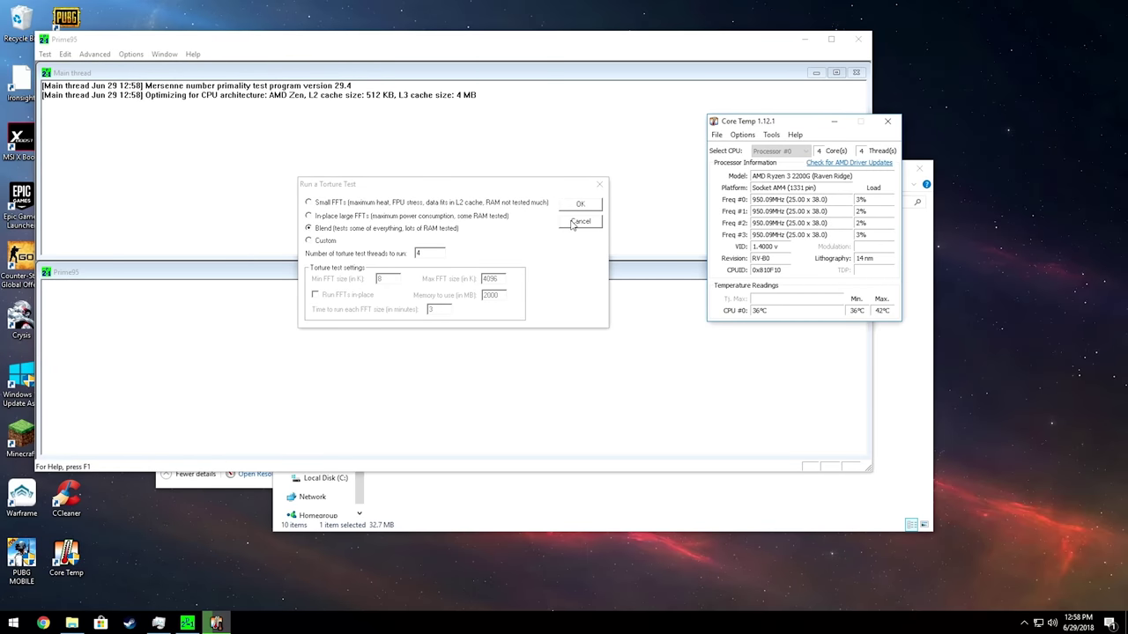
Start the Prime95 Blend torture test and arrange Prime95 and Core Temp side by side.
left_click(580, 209)
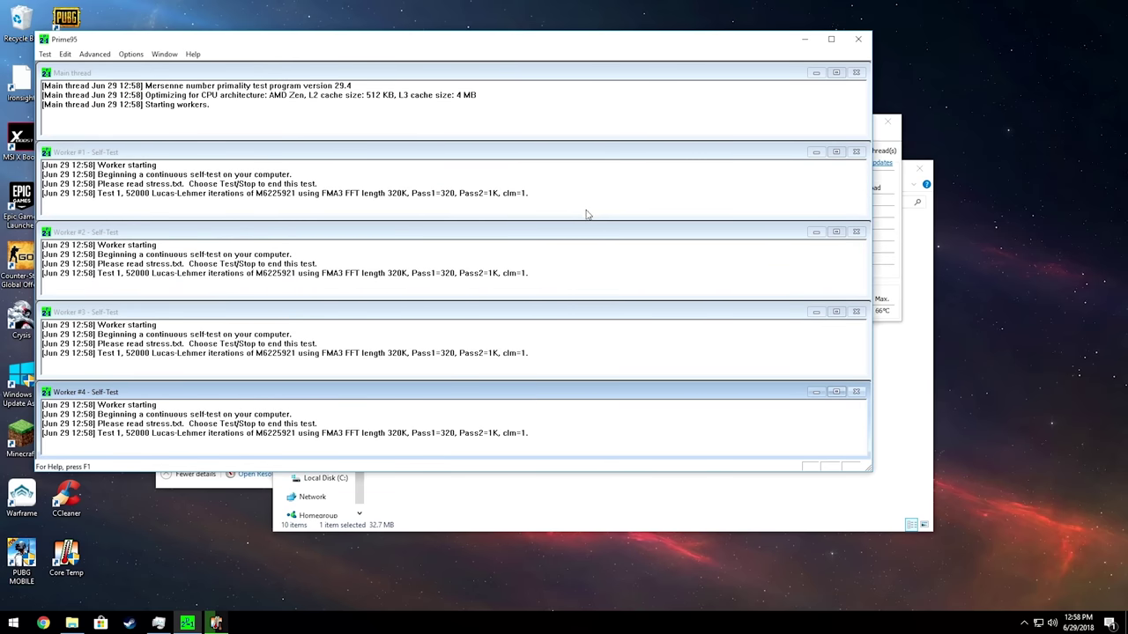
left_click_drag(552, 44, 517, 42)
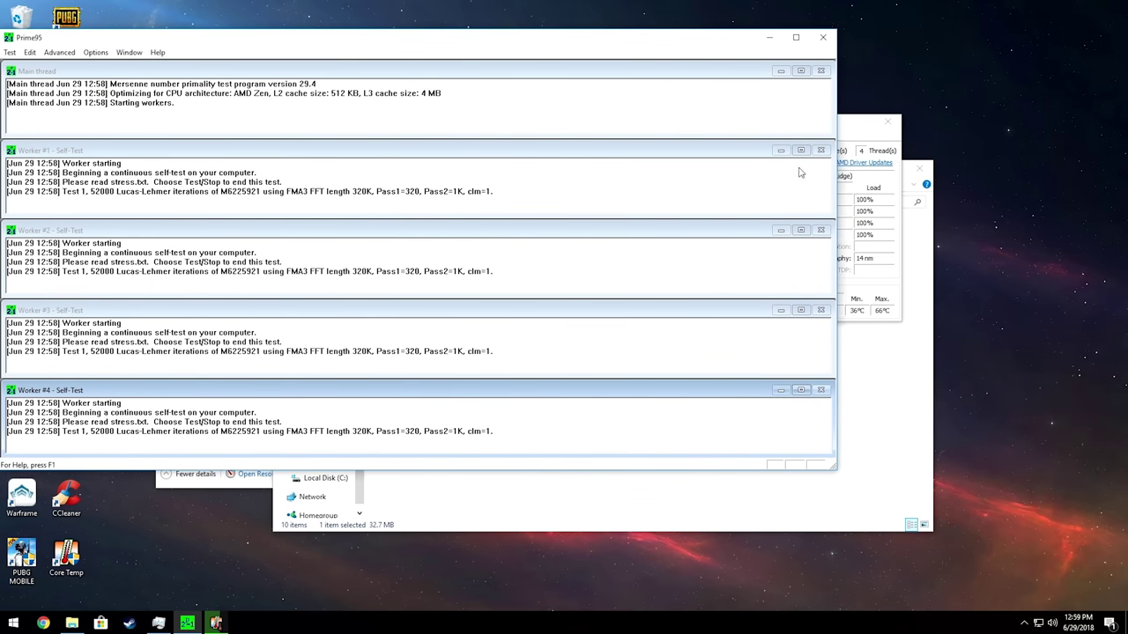
left_click(843, 134)
left_click_drag(795, 126, 956, 129)
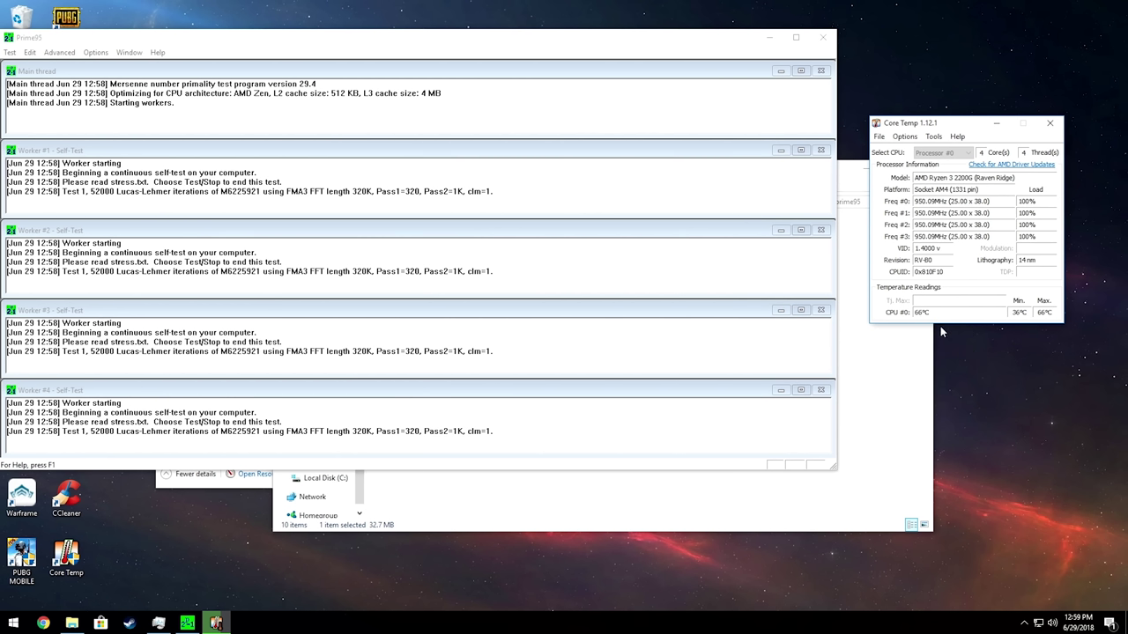
left_click(42, 623)
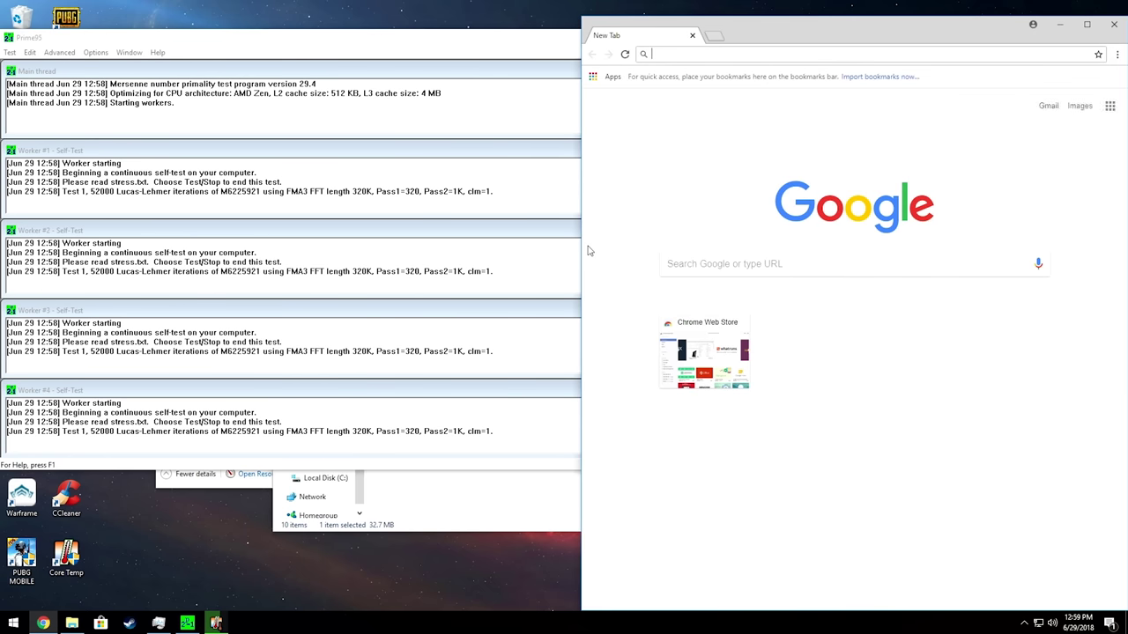
Search 'timer' in Chrome and make the Google timer editable for a 5-minute countdown.
type("timer")
key("Return")
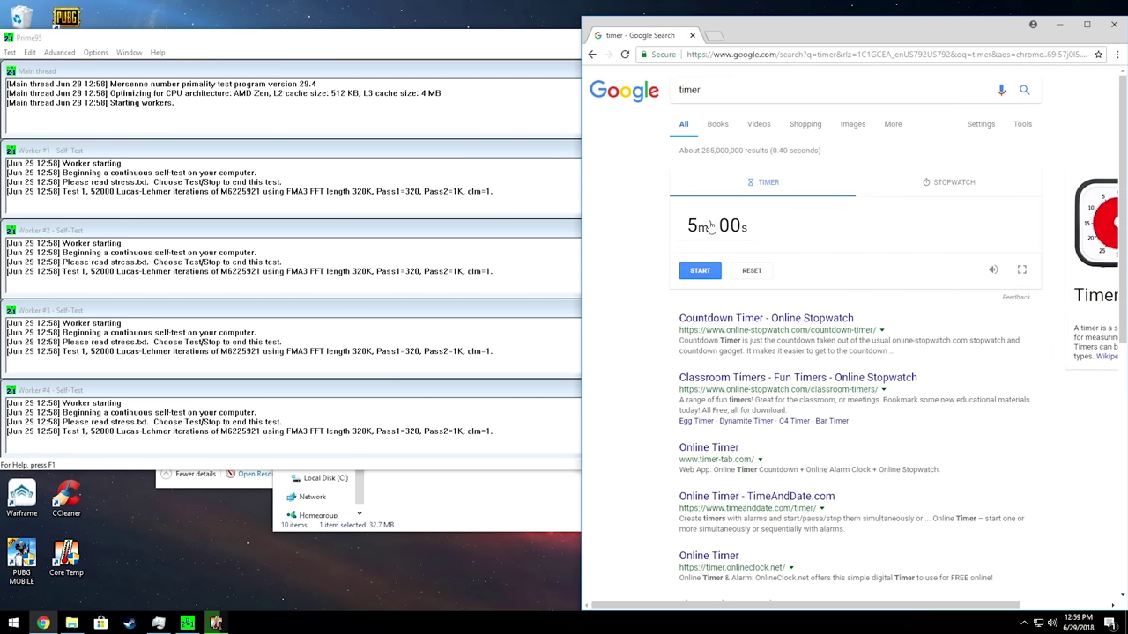
left_click(699, 227)
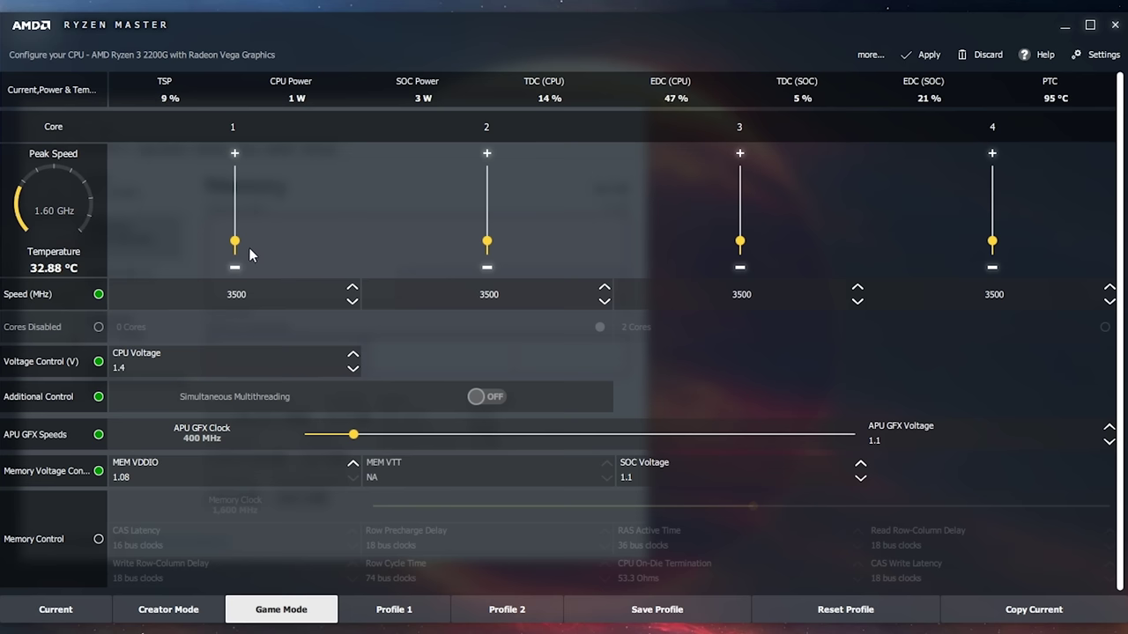
Raise all four cores in Ryzen Master from 3500 MHz to 3800 MHz.
mouse_move(234, 243)
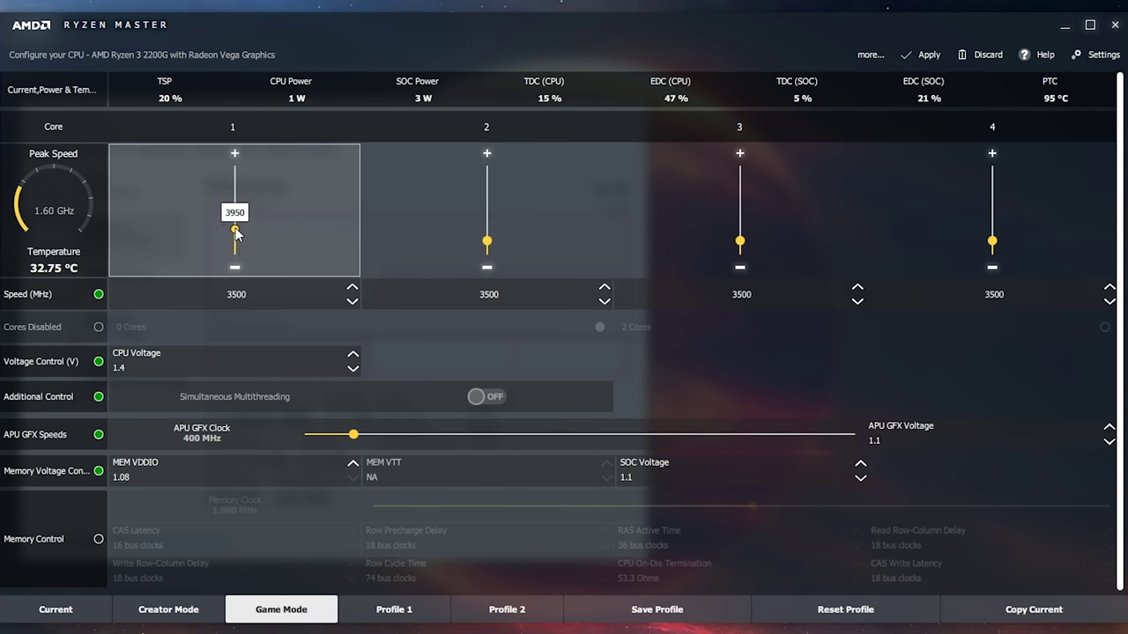
mouse_move(234, 241)
left_mouse_down()
mouse_move(239, 220)
mouse_move(242, 234)
left_mouse_up()
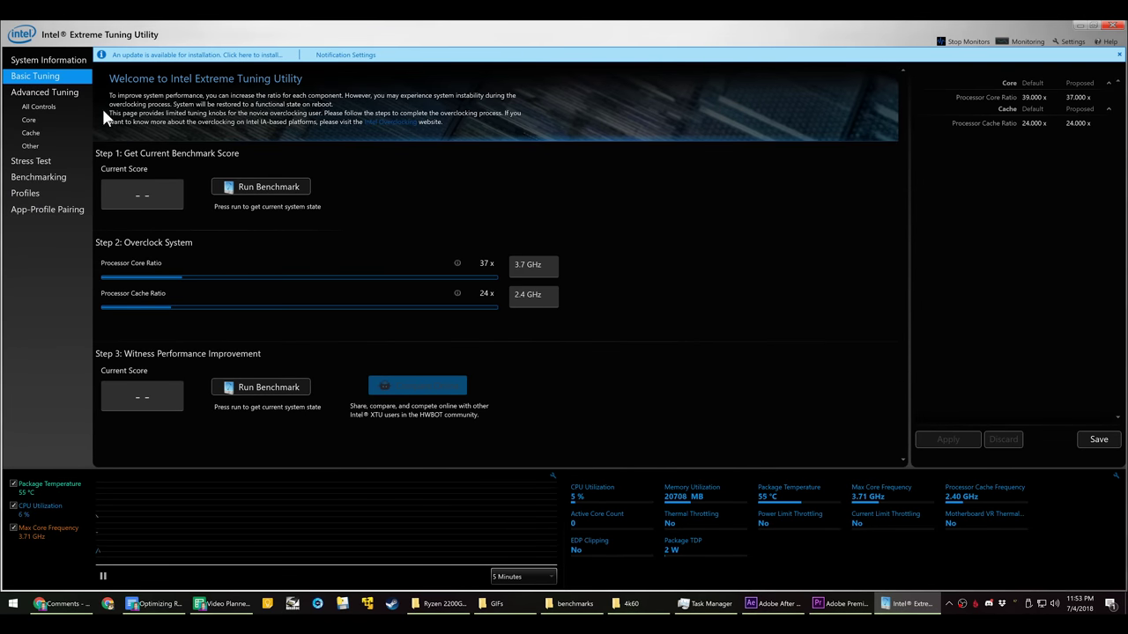
Browse XTU's Advanced Tuning, Stress Test, Benchmarking and Basic Tuning pages, ending on System Information.
left_click(63, 91)
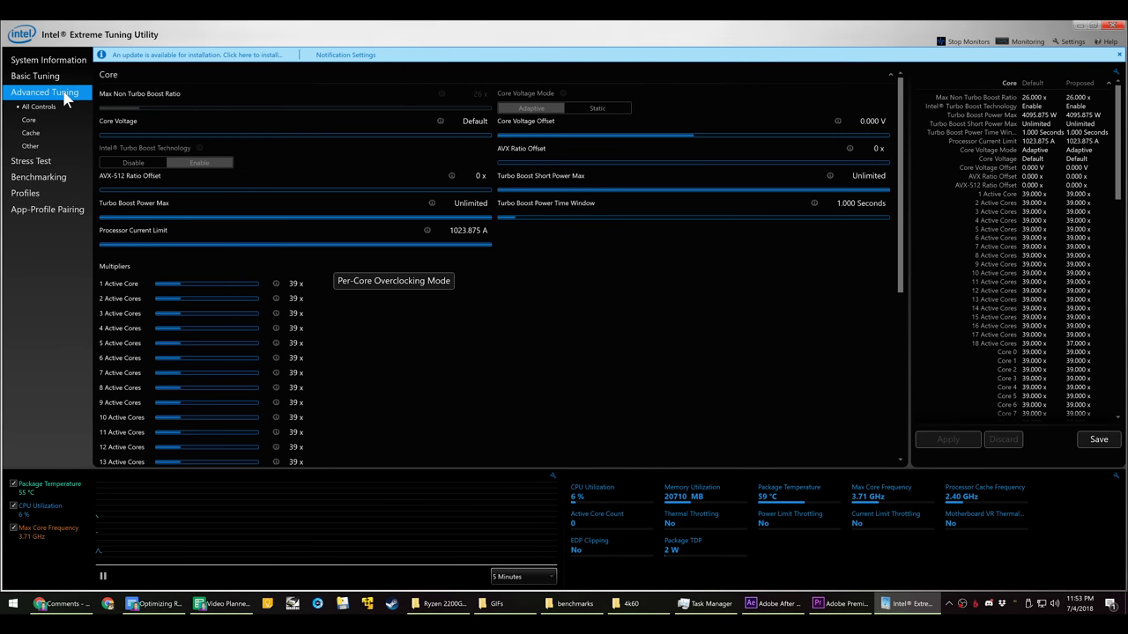
left_click(39, 162)
left_click(42, 178)
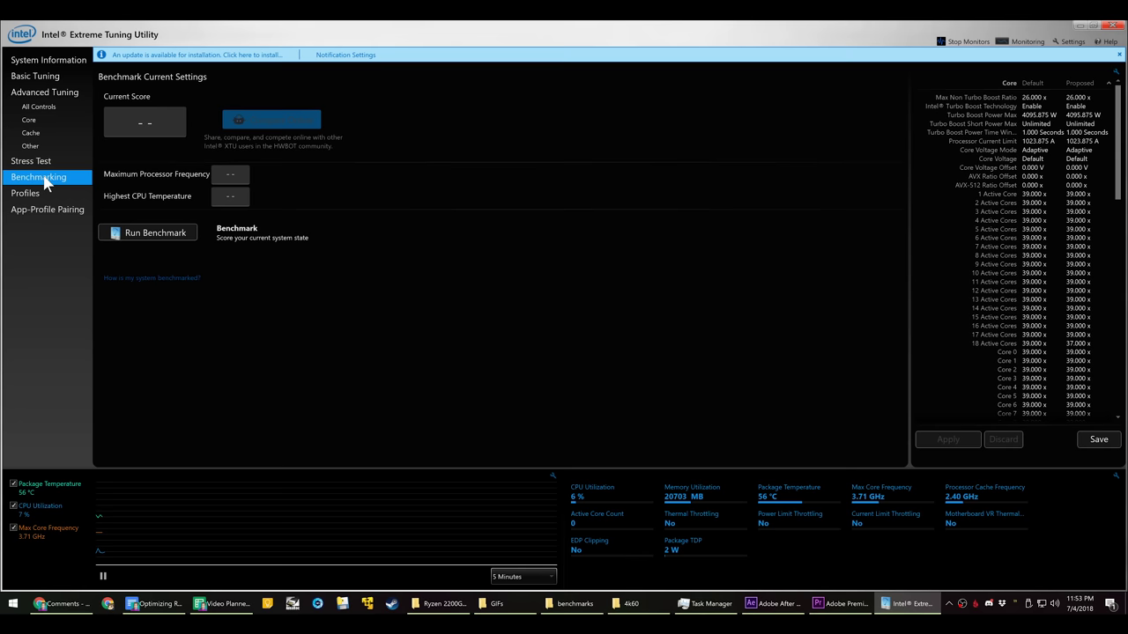
left_click(41, 80)
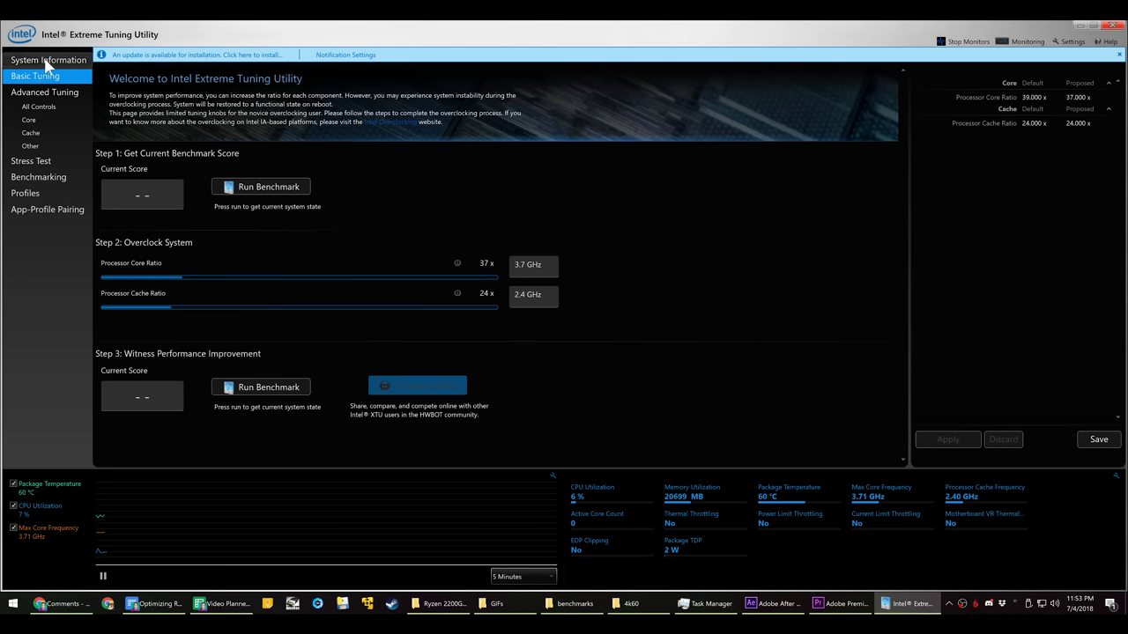
left_click(48, 63)
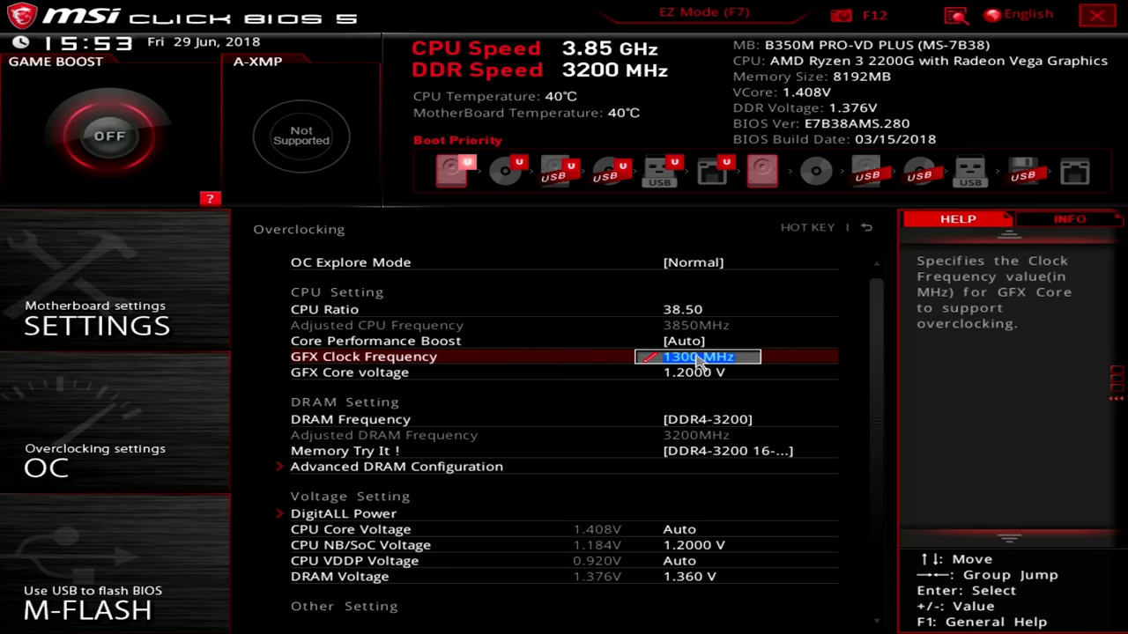
Enter a 1450 MHz GFX clock and review the pending changes at exit.
type("145")
key("Return")
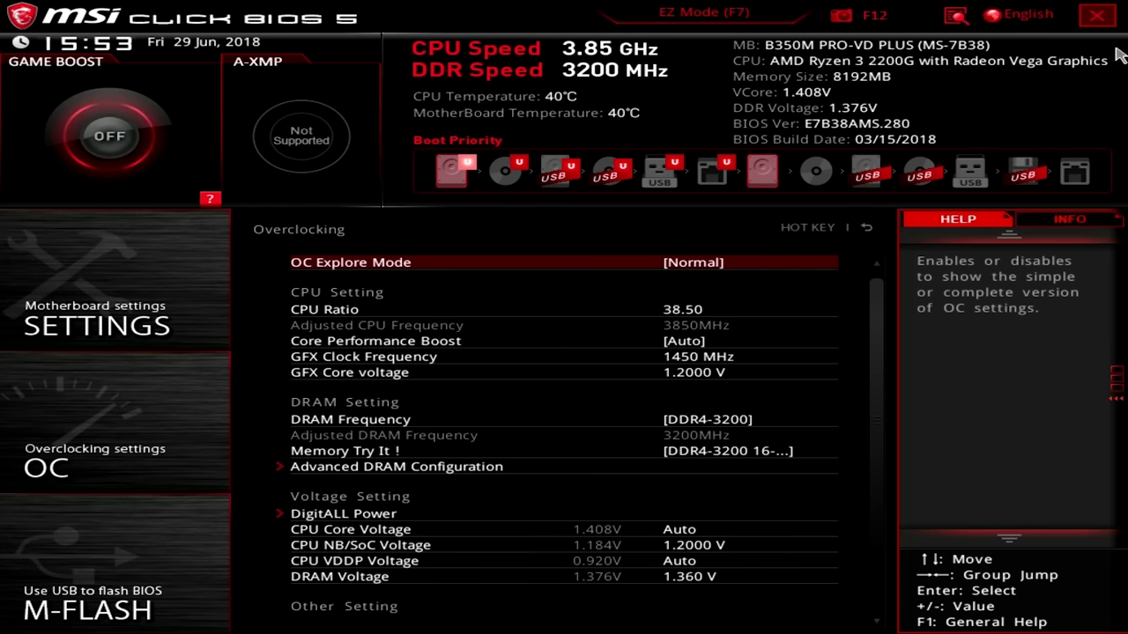
left_click(1101, 16)
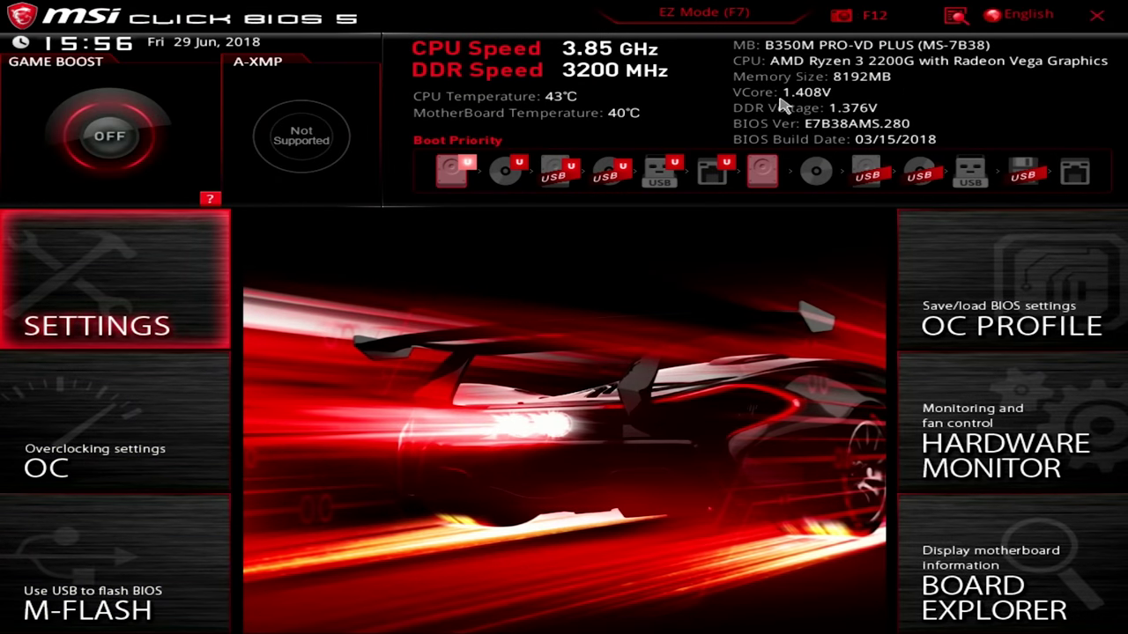
Lower the GFX Clock Frequency to 1350 MHz and request save and exit with F10.
left_click(51, 373)
left_click(779, 355)
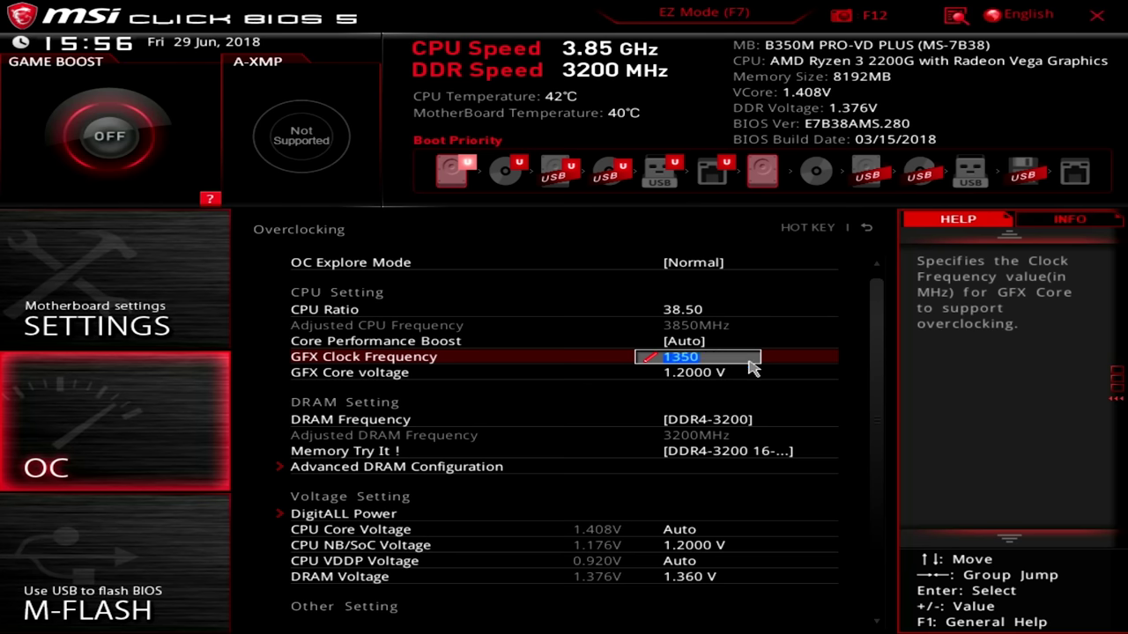
key("Return")
key("F10")
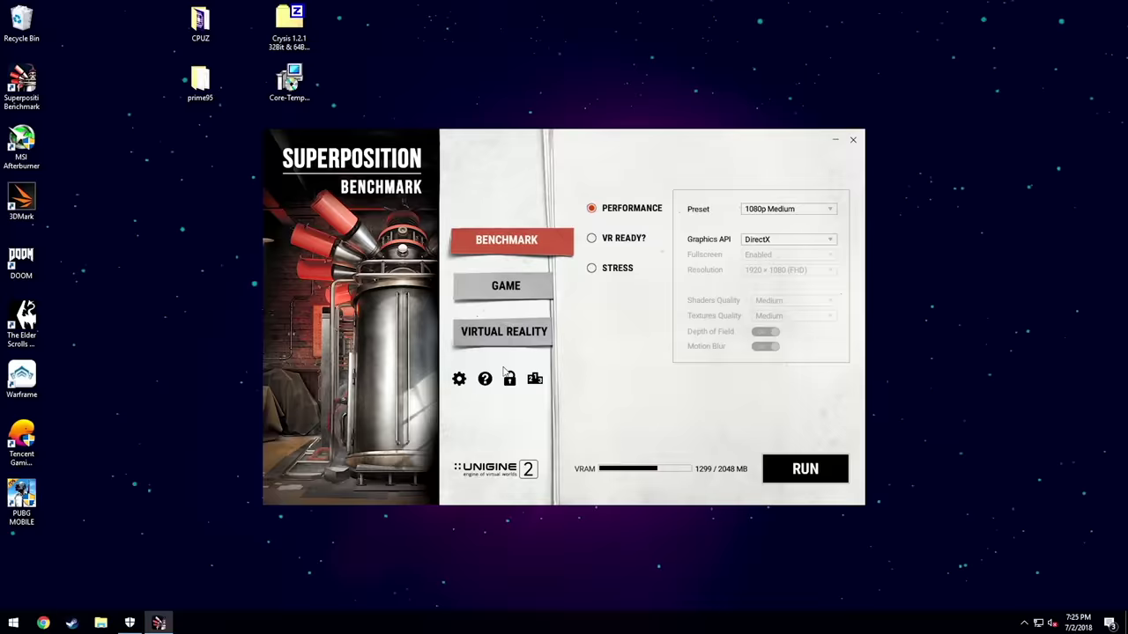
Run the Superposition Performance benchmark at the 1080p Medium preset on DirectX.
left_click(790, 460)
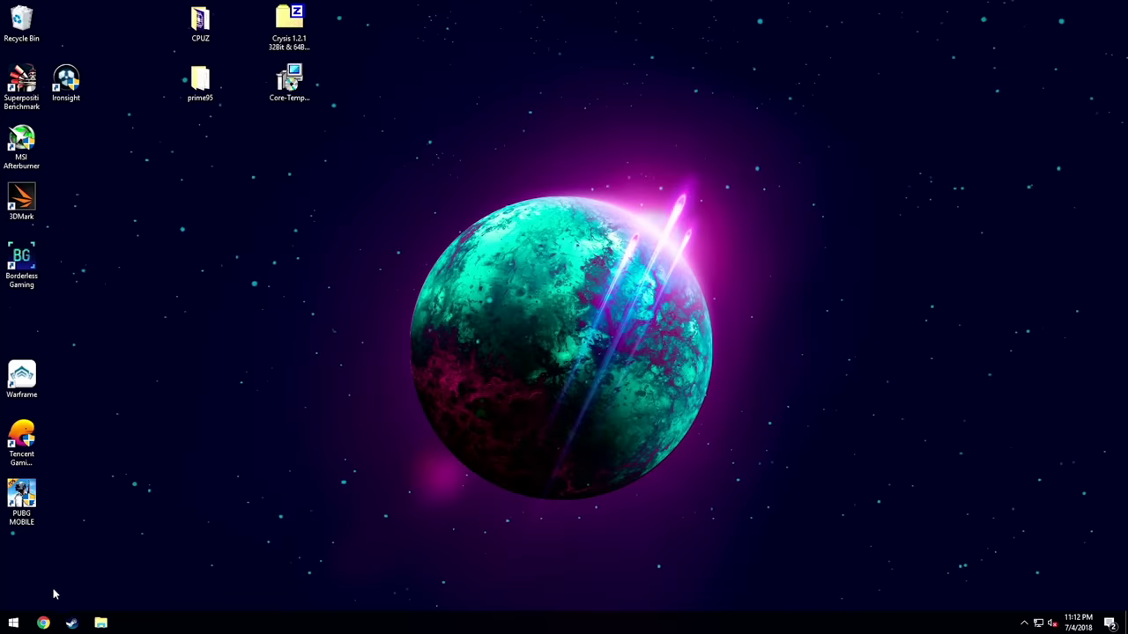
Switch Windows Security real-time virus protection Off under Update & Security and approve the UAC prompt.
left_click(13, 623)
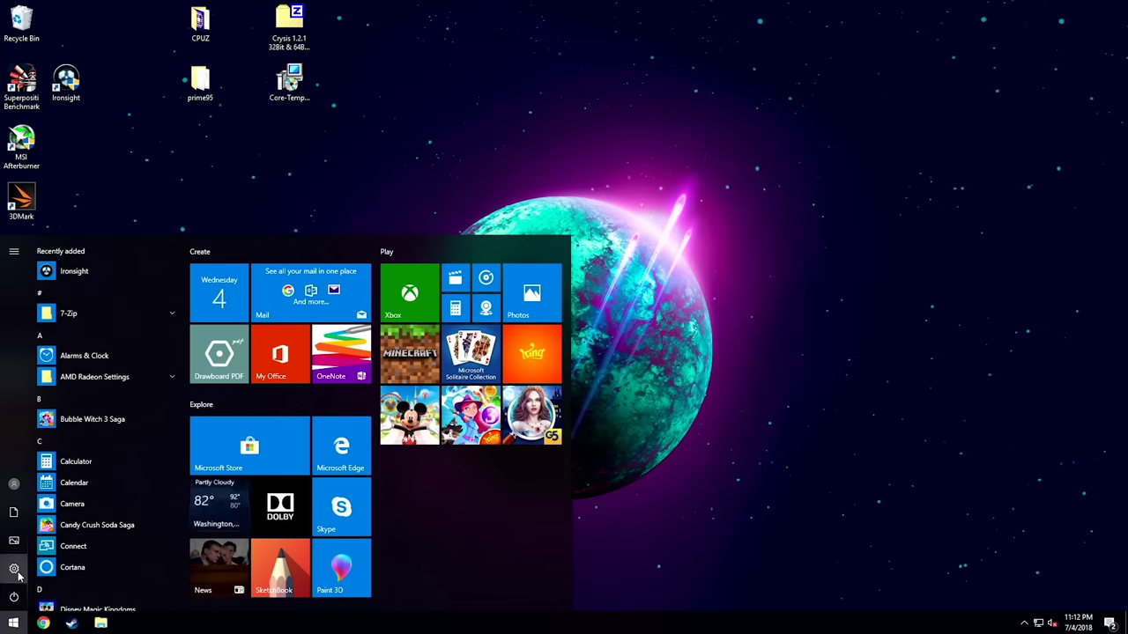
left_click(14, 569)
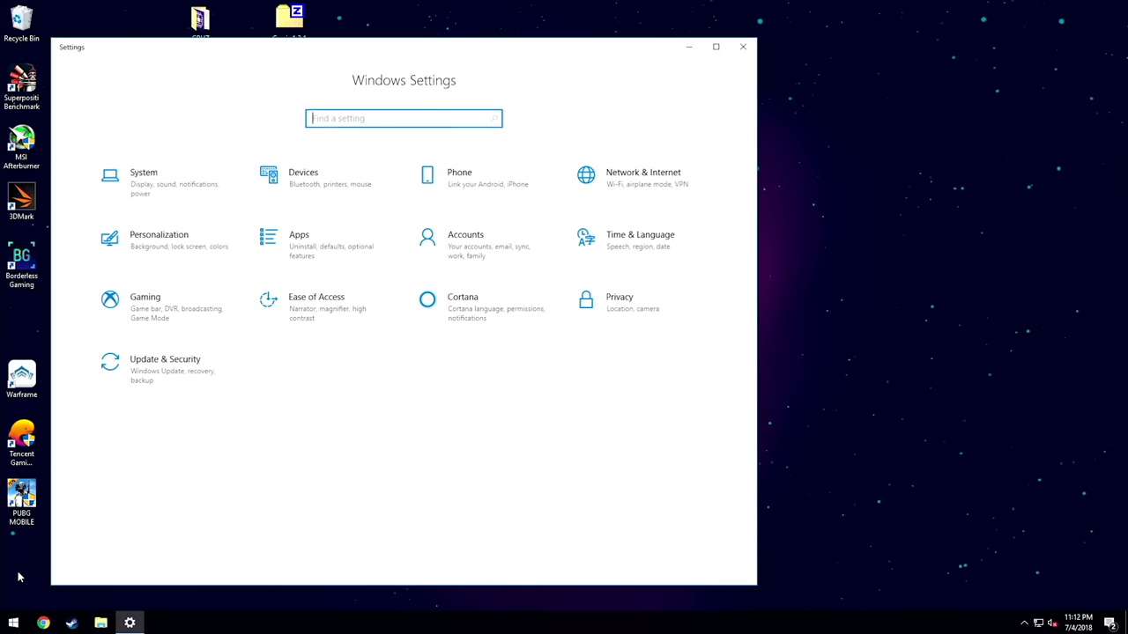
left_click(151, 365)
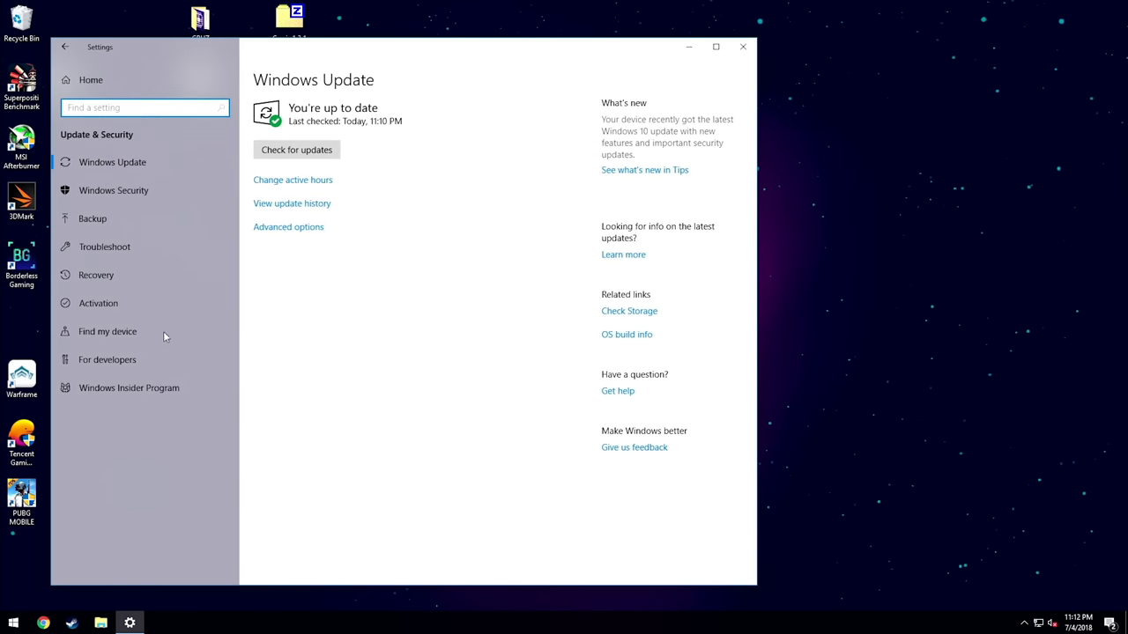
left_click(123, 193)
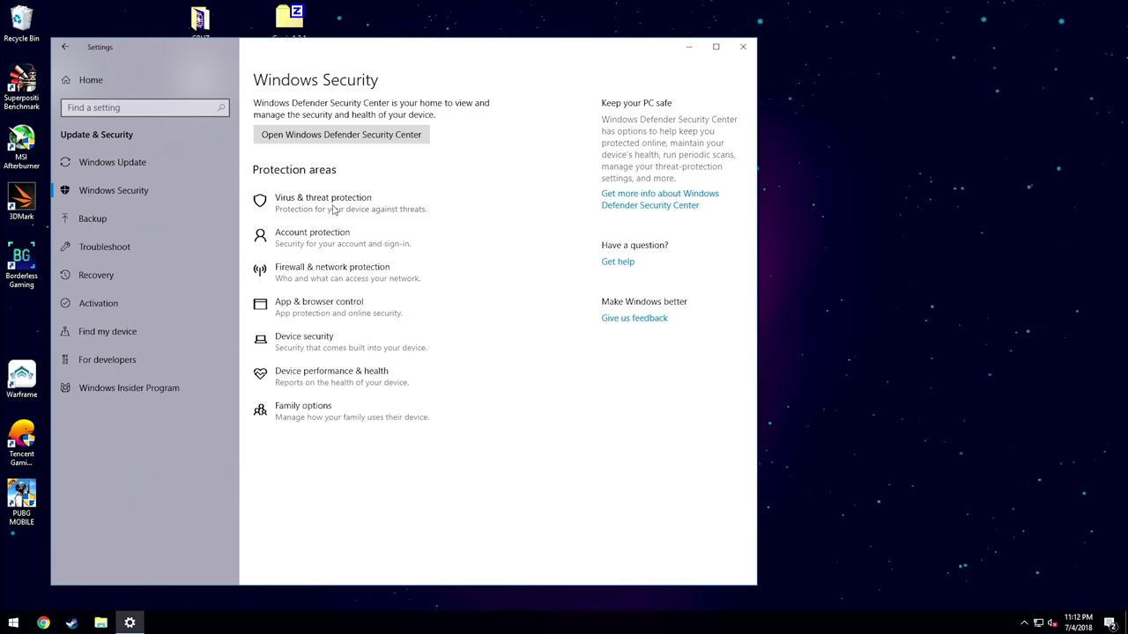
left_click(333, 210)
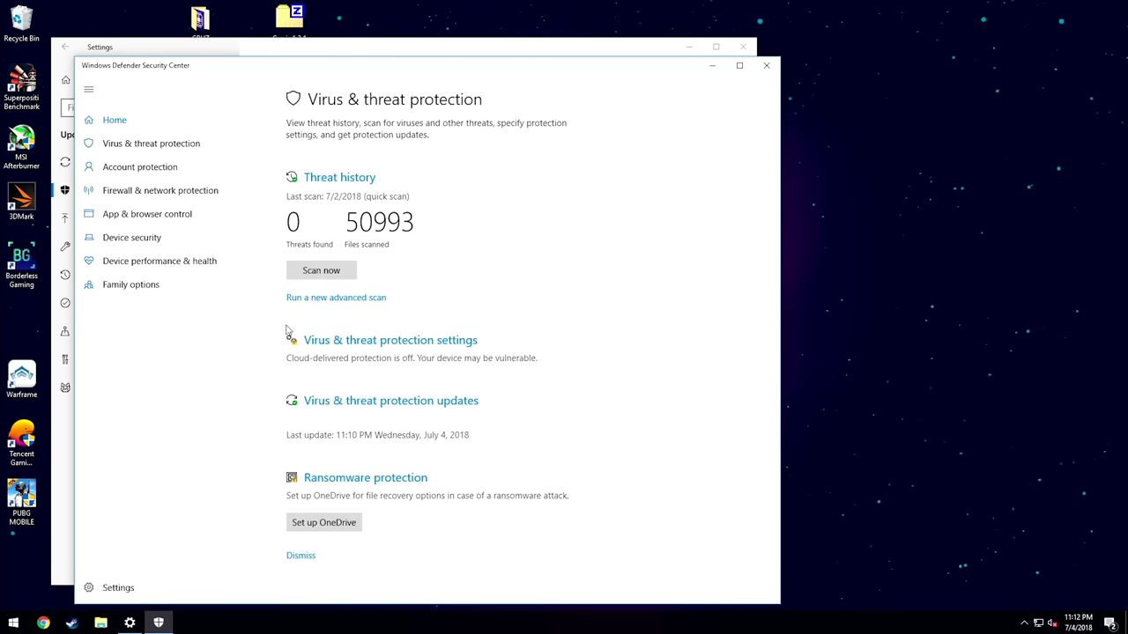
left_click(407, 349)
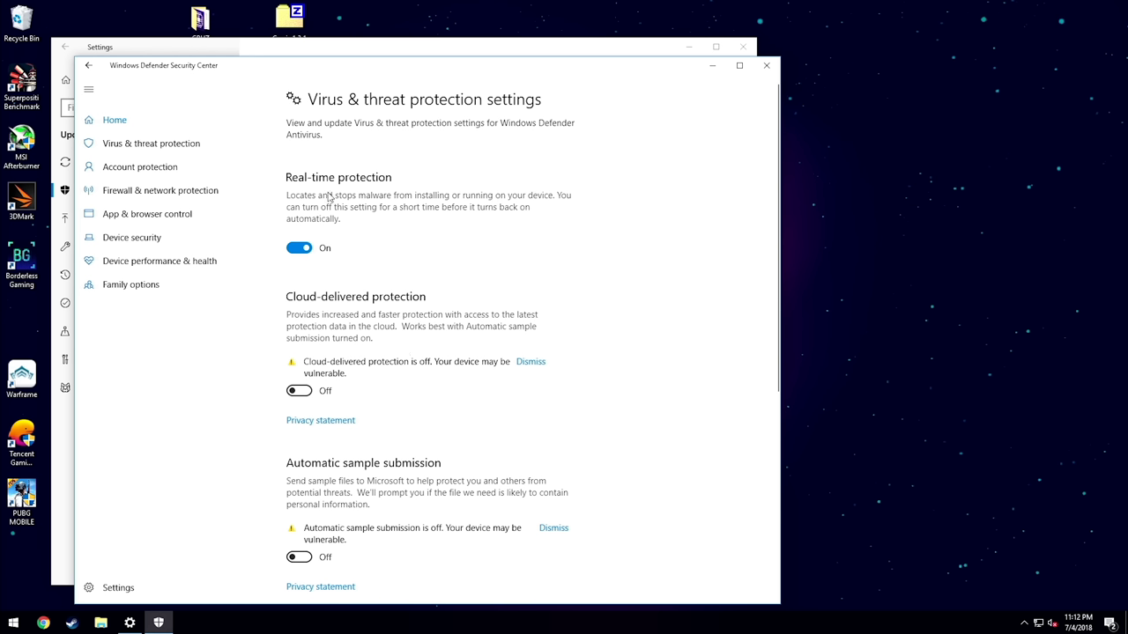
left_click(304, 250)
left_click(519, 391)
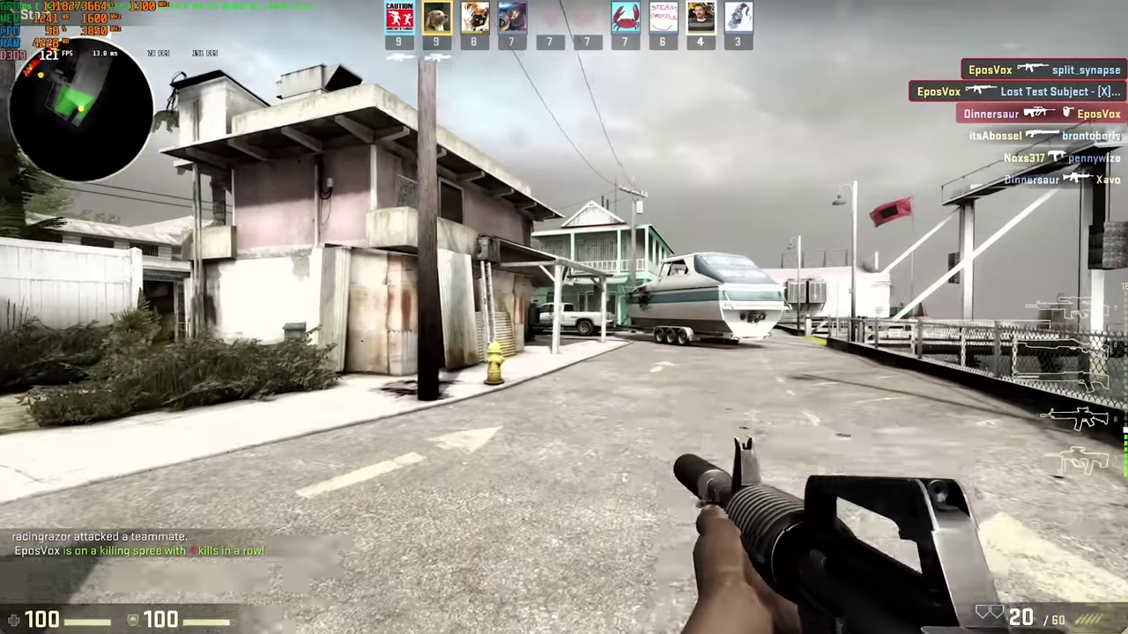
Walk along the house and down the de_stmarc alley toward the truck yard.
key("w")
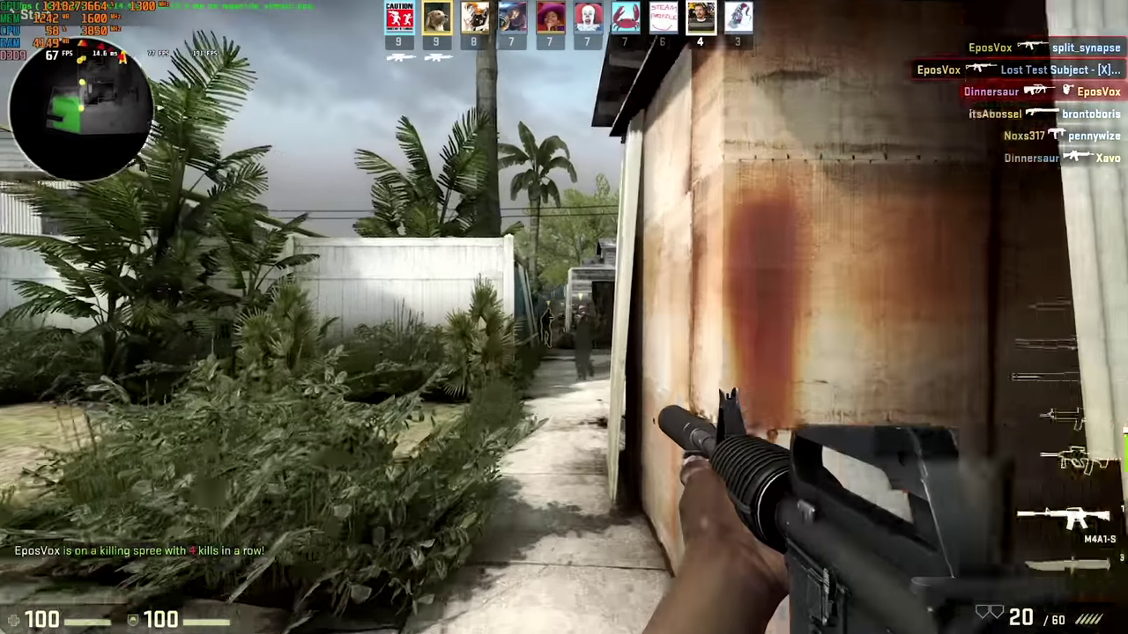
key("w")
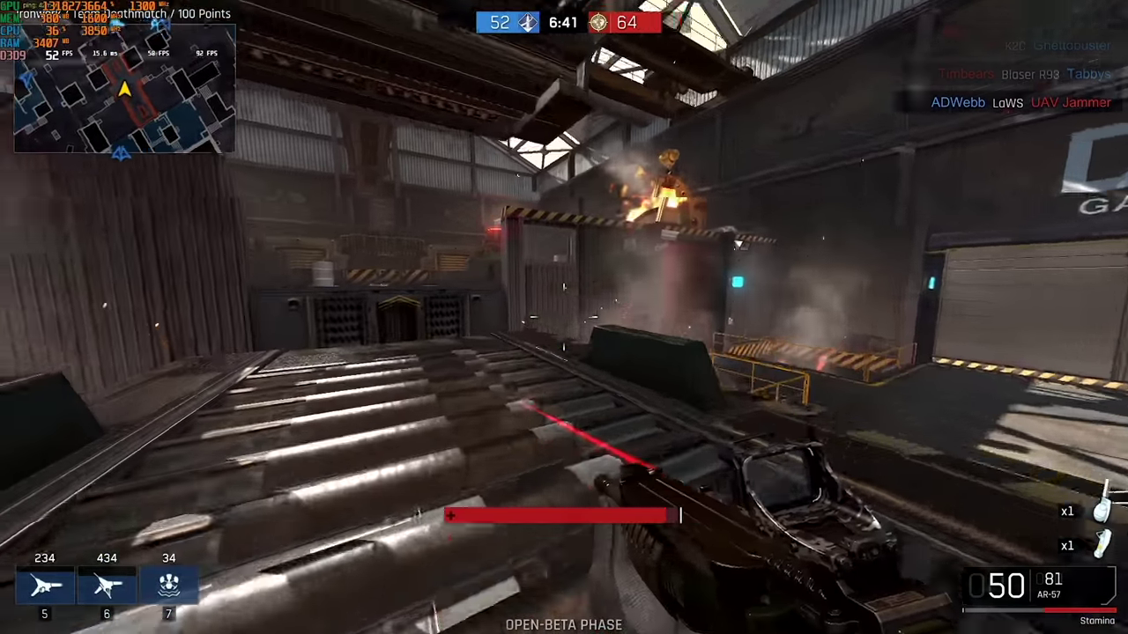
Push through the room into the corridor, kill the enemy, then cross the warehouse returning fire.
key("w")
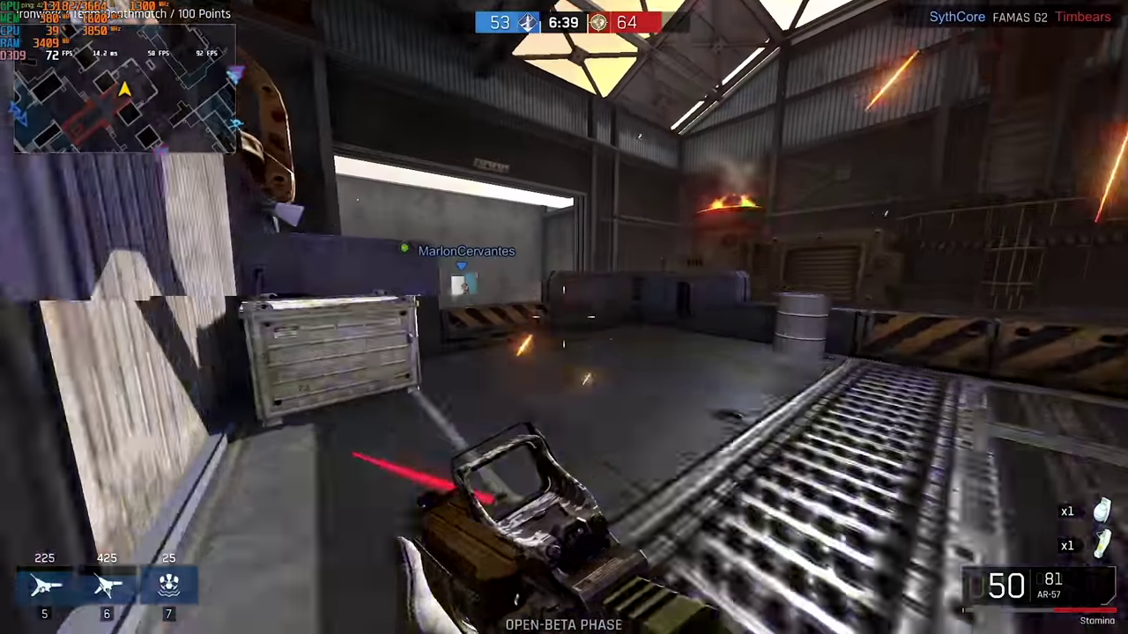
key("w")
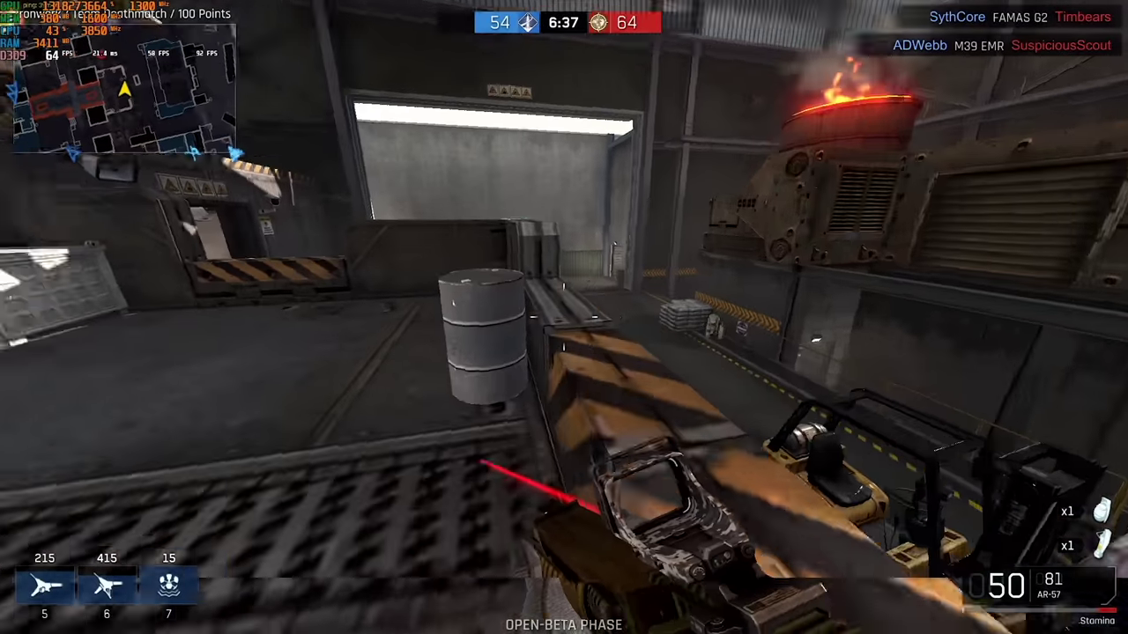
key("w")
left_click(564, 317)
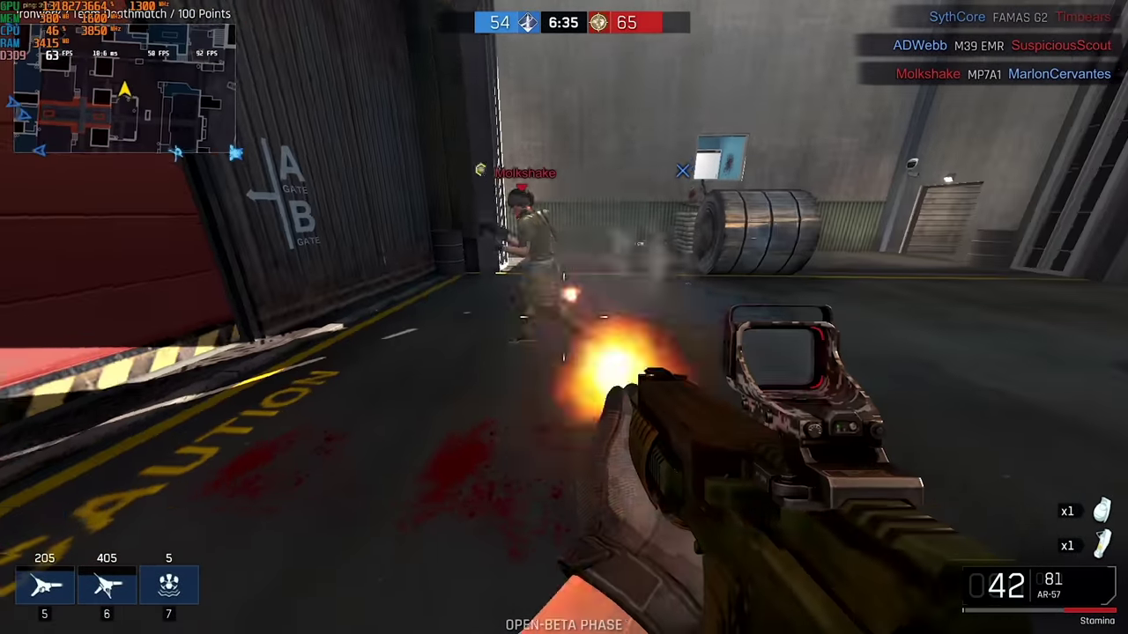
left_click(563, 318)
key("w")
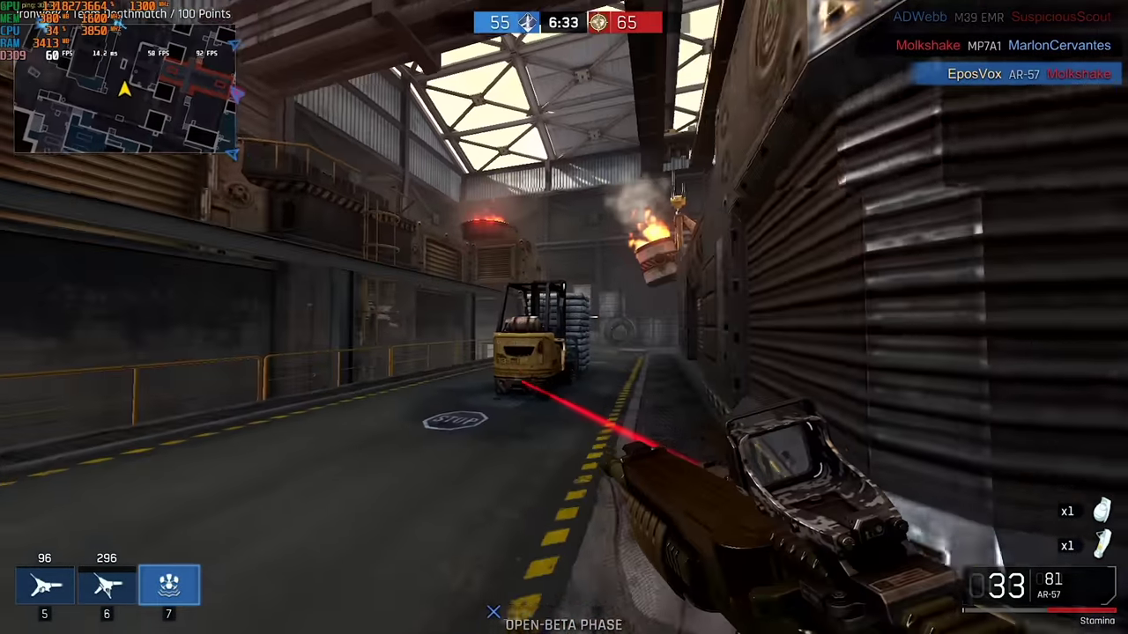
key("w")
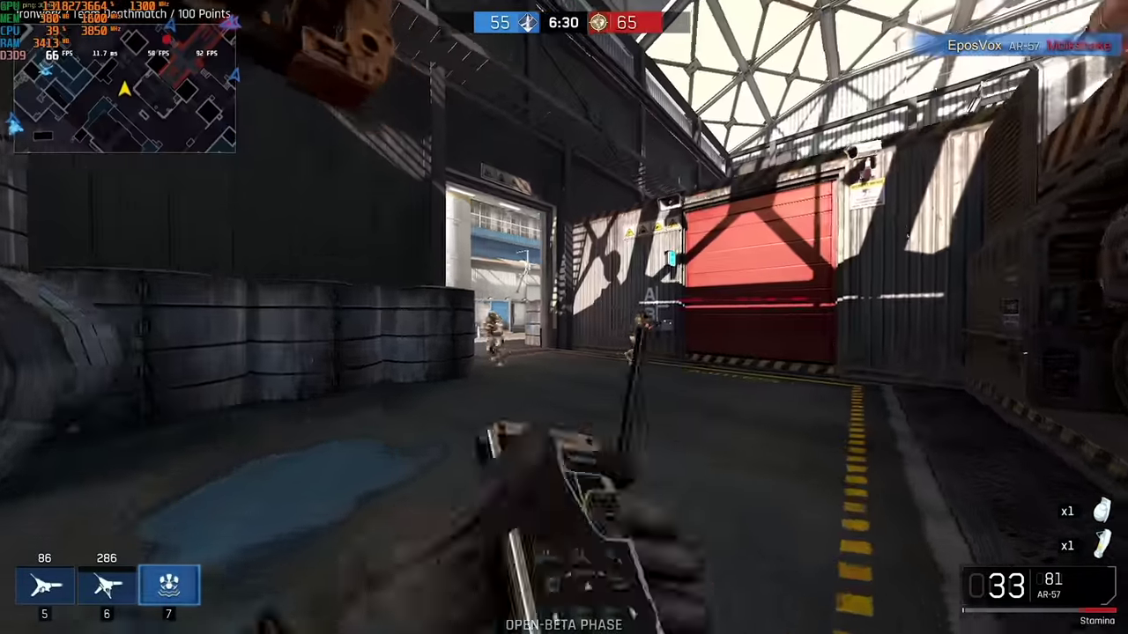
key("7")
left_click(564, 317)
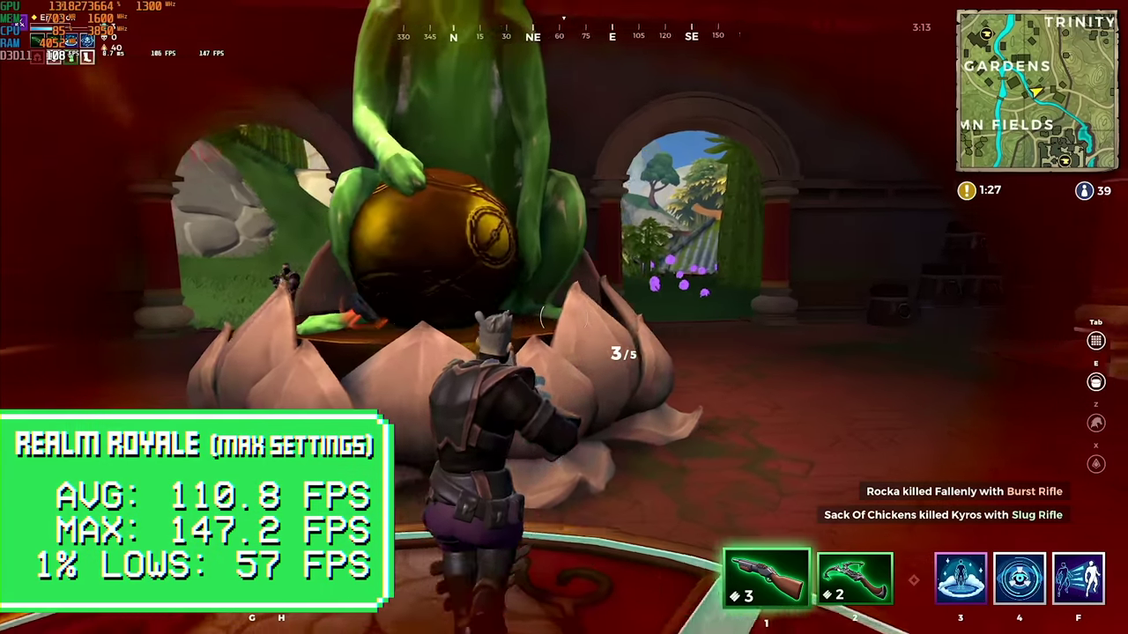
Run past the lotus statue, shotgun the enemy at the arch, reload, and climb into the red hall.
key("w")
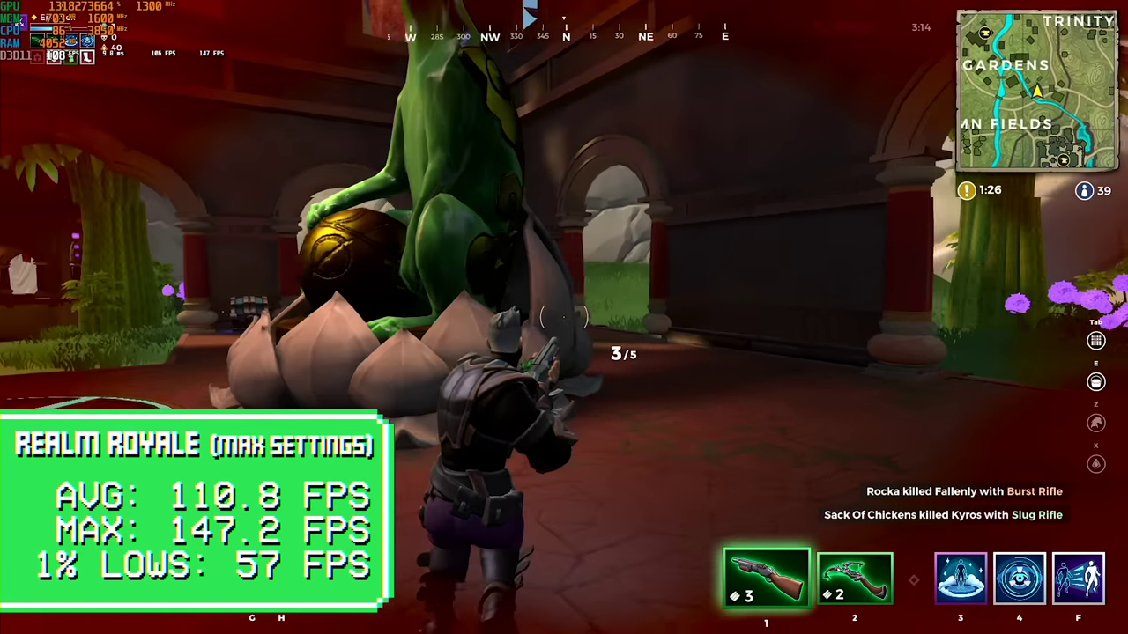
left_click(563, 317)
key("w")
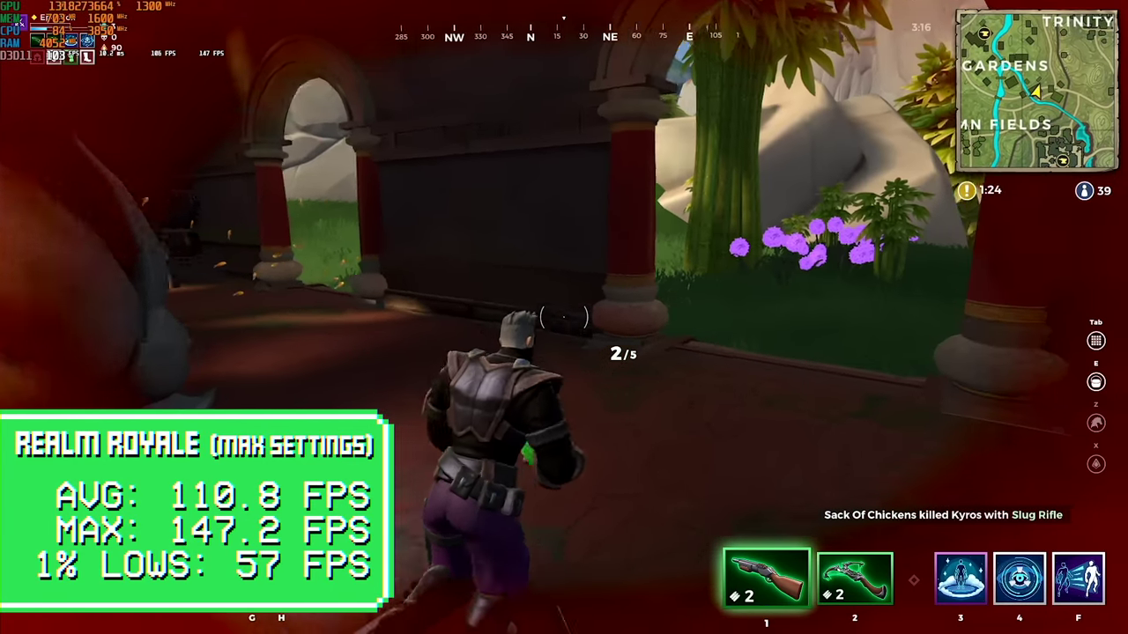
key("w")
left_click(563, 318)
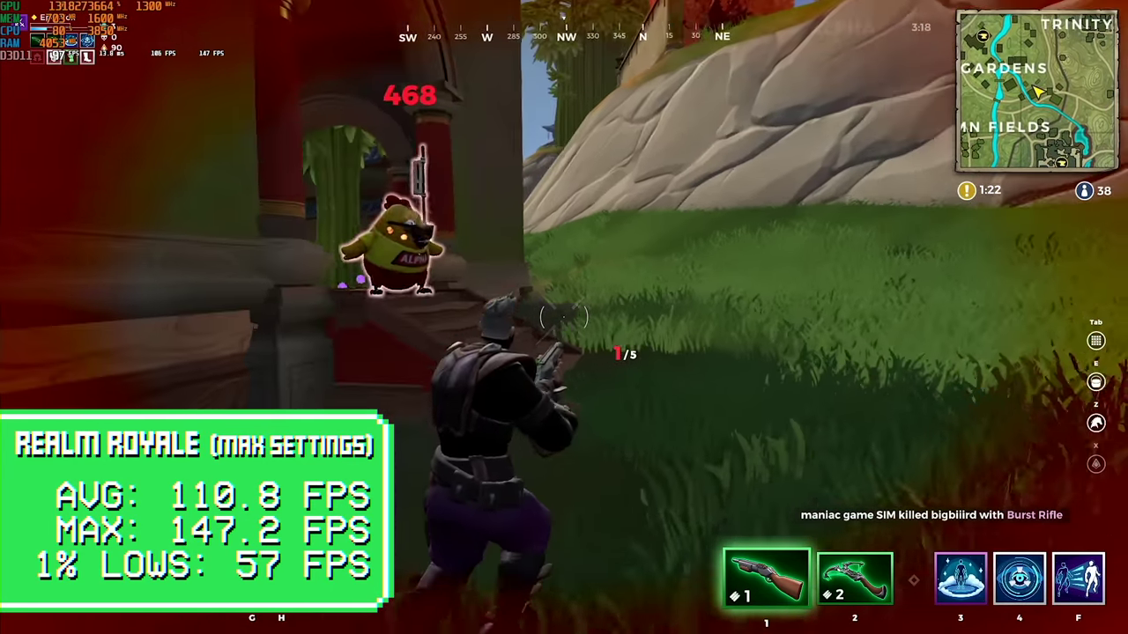
left_click(564, 317)
key("w")
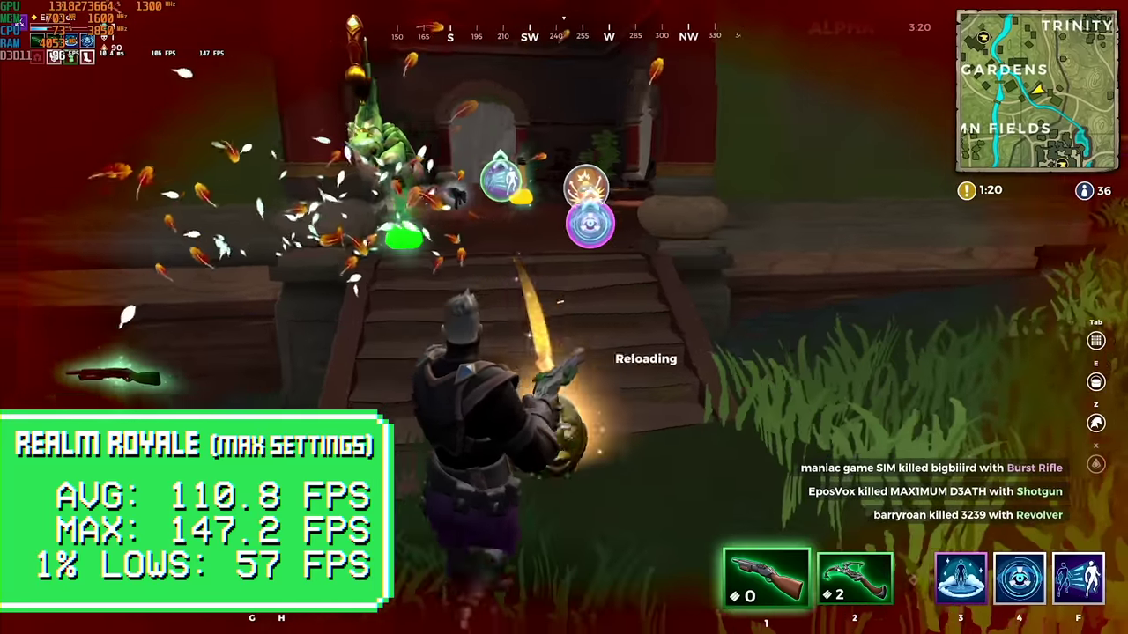
key("w")
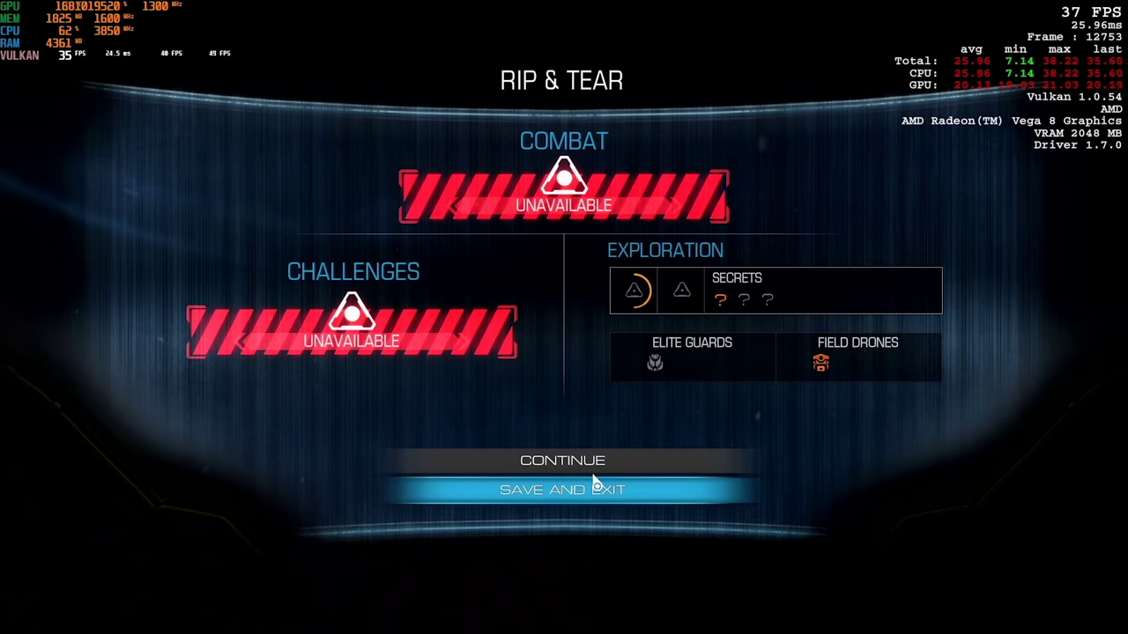
Choose Save and Exit on DOOM's RIP & TEAR stats screen.
left_click(595, 489)
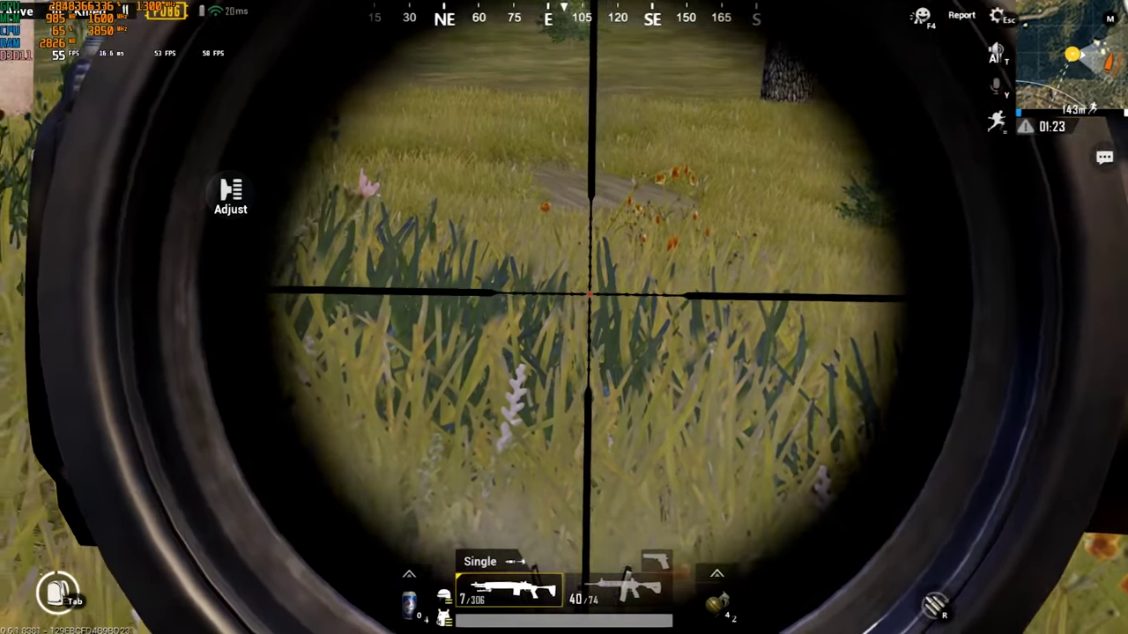
Swap to the M416, aim and shoot the enemy in the field, then reload.
key("2")
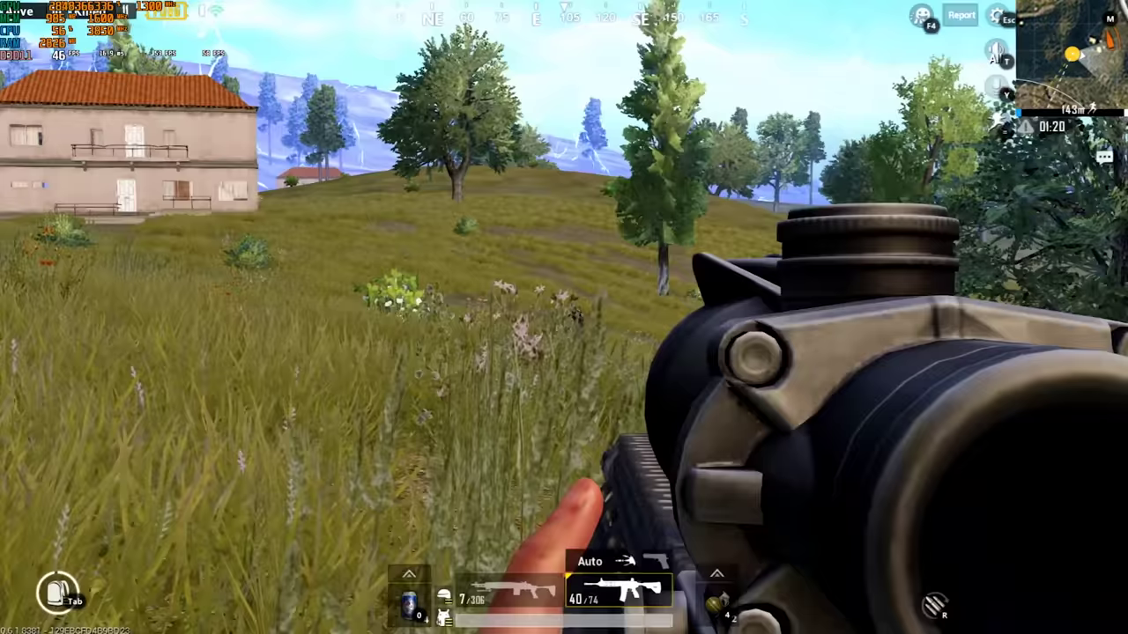
left_click(564, 317)
right_click(564, 317)
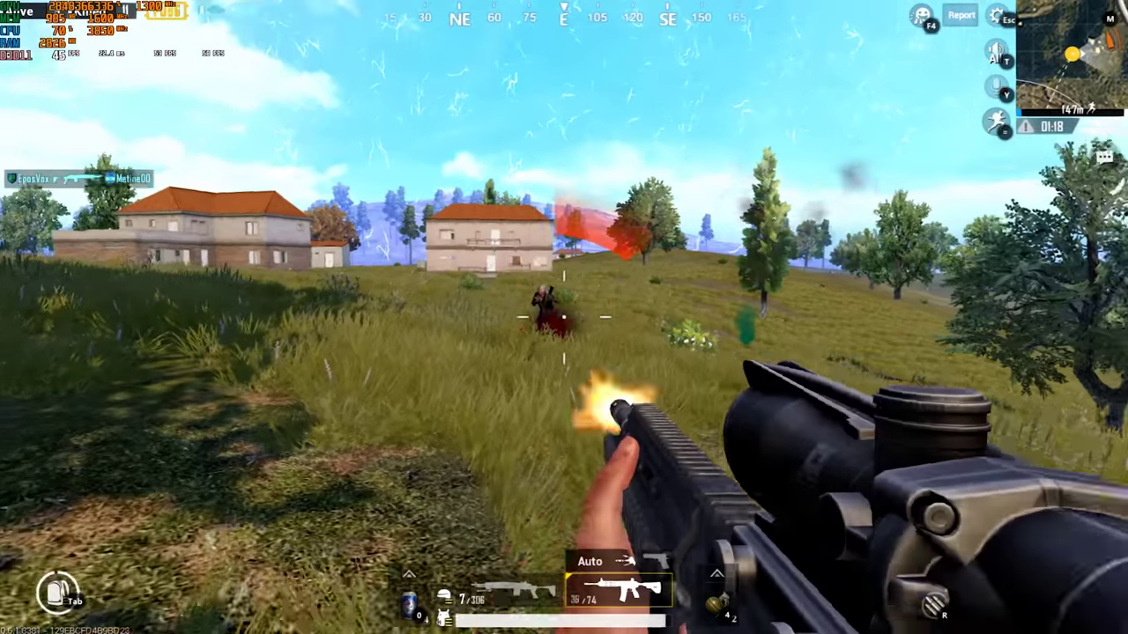
key("r")
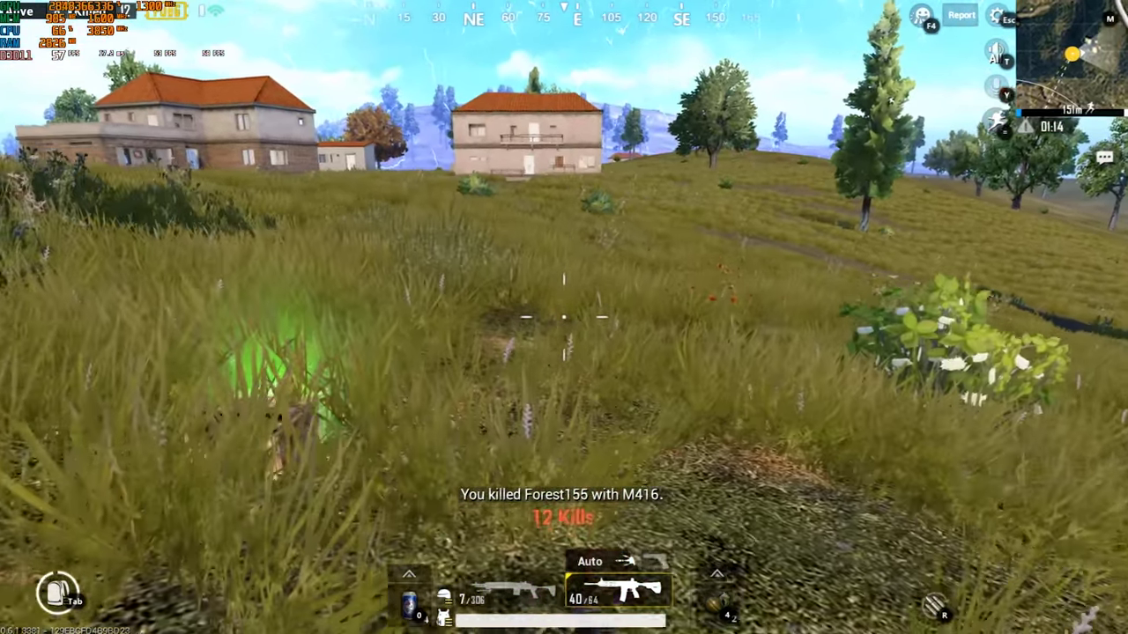
Walk onto the dropped crate to pick up 5.56mm ammo, then move to the next crate.
key("w")
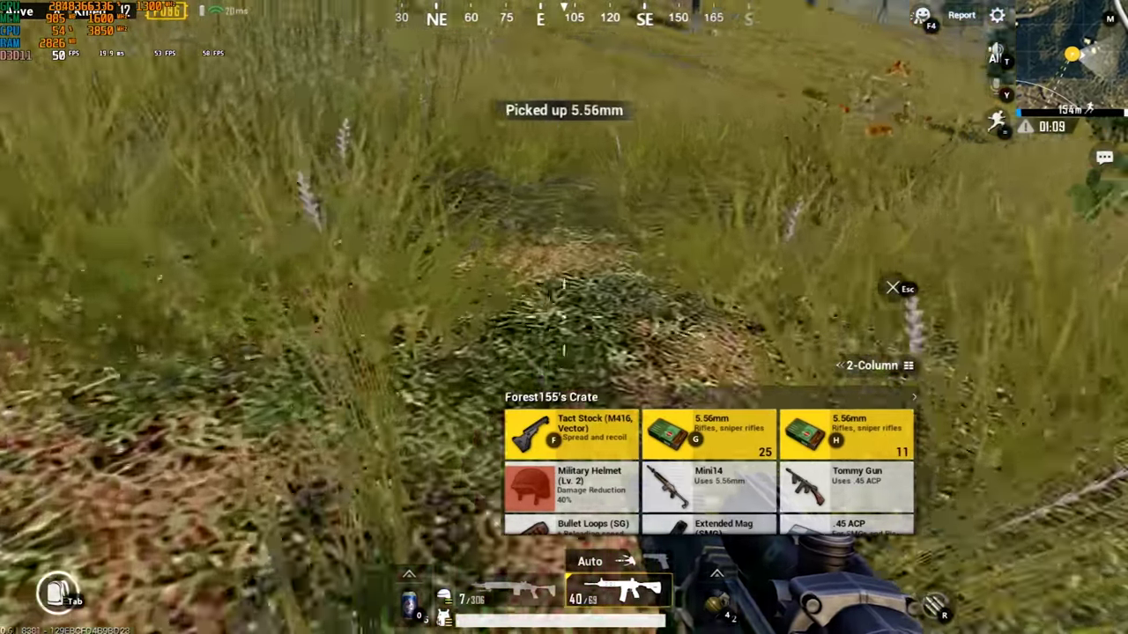
key("w")
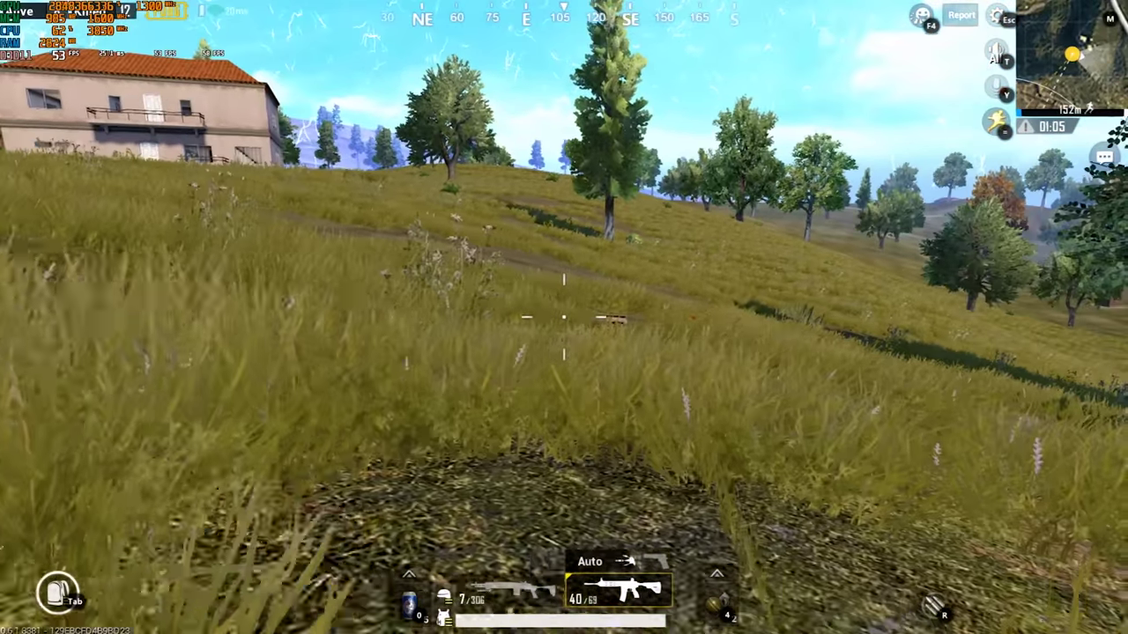
key("w")
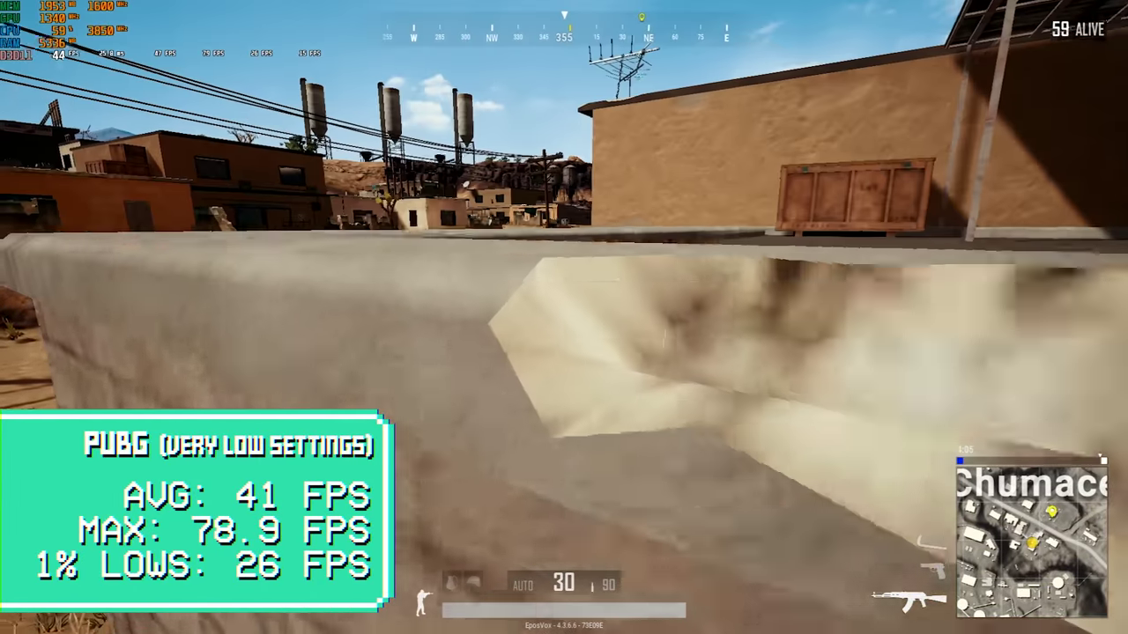
key("space")
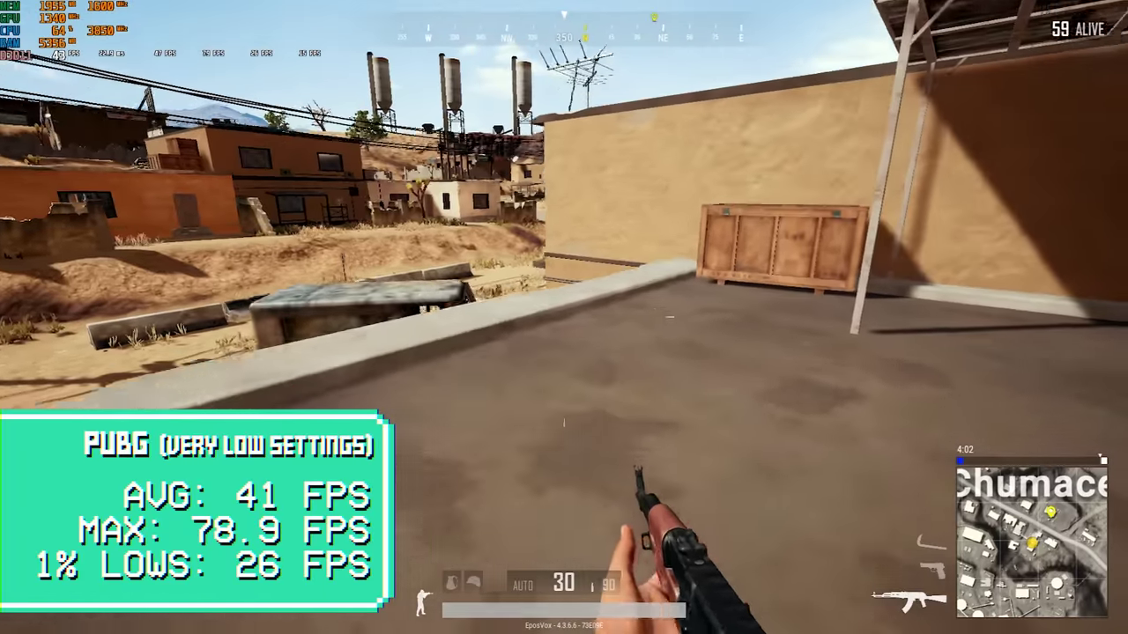
Vault onto the rooftop, take cover by the shelter pillar, and shoot the window enemy dead.
key("w")
key("w")
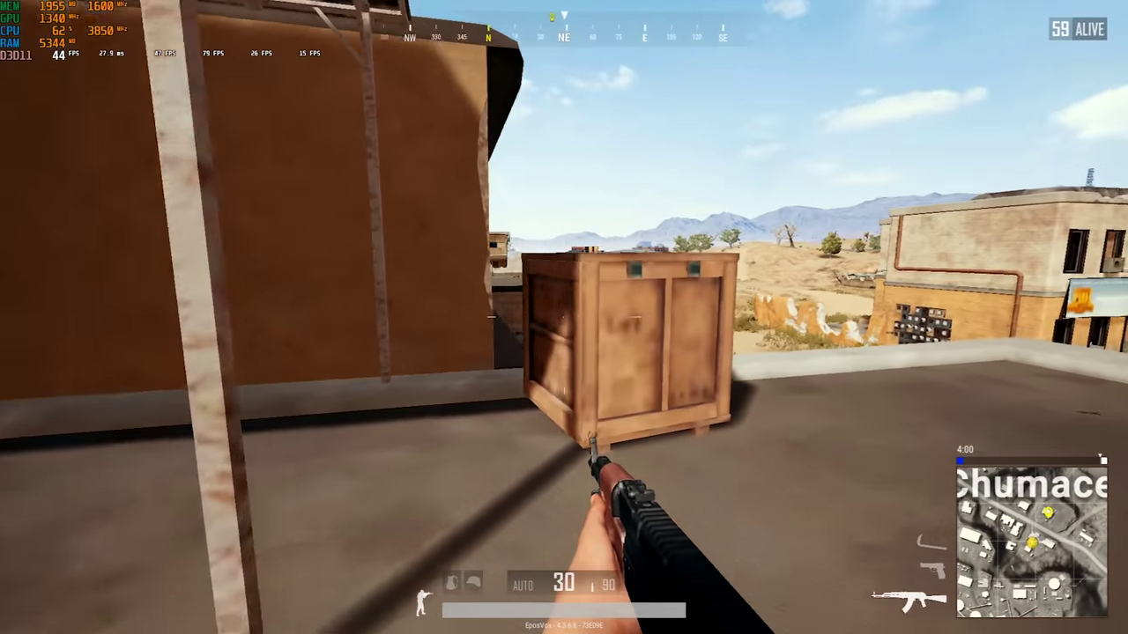
key("s")
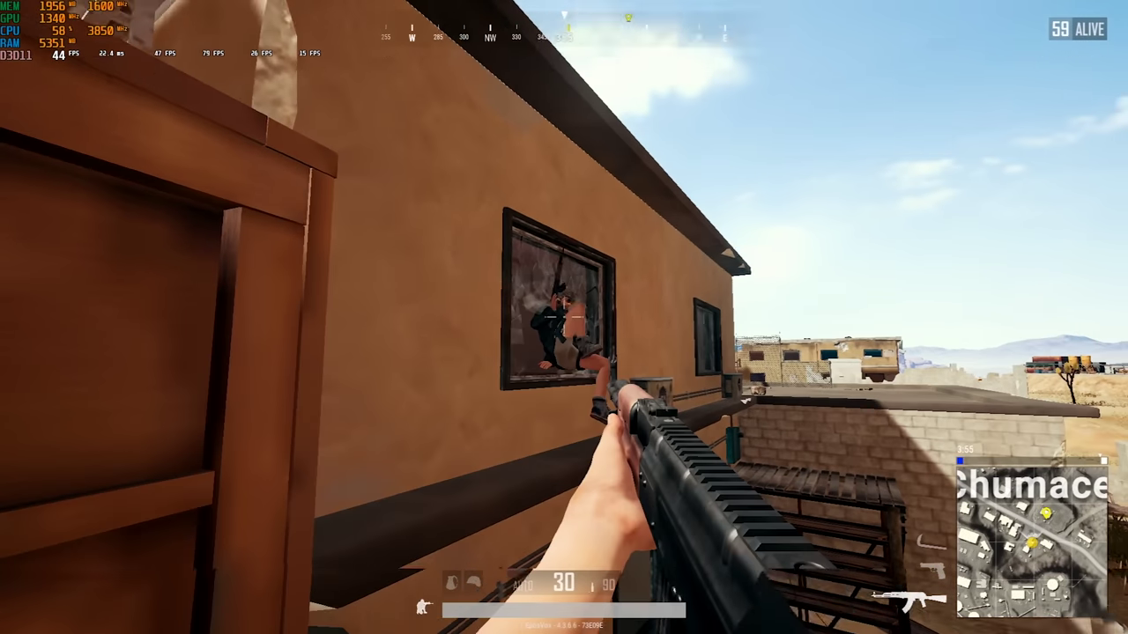
right_click(564, 317)
left_click(563, 317)
left_click(564, 317)
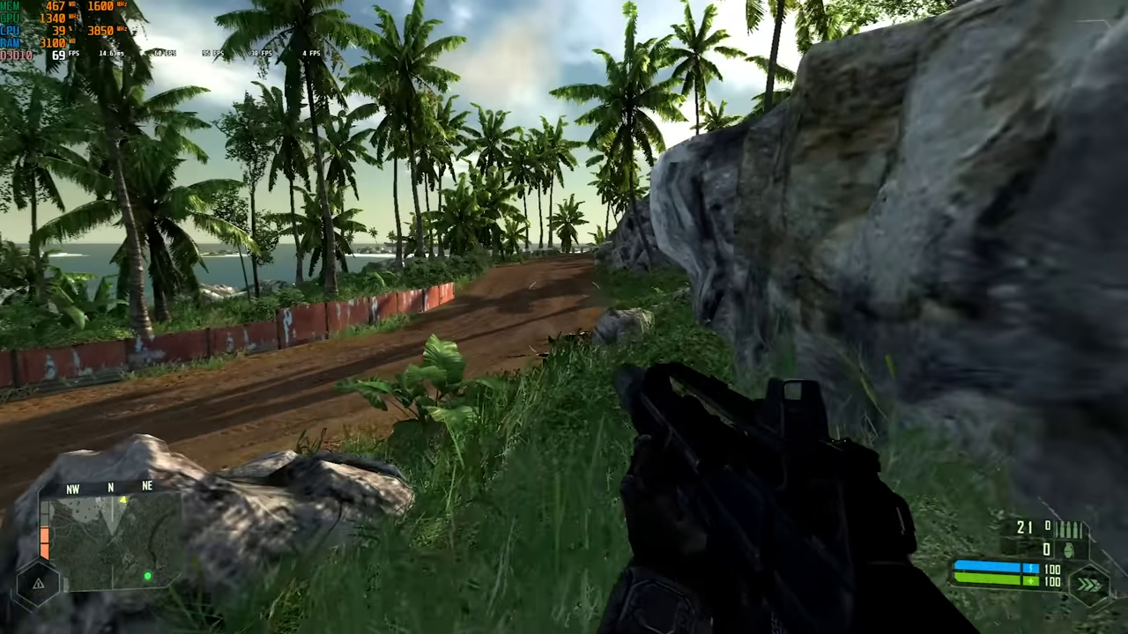
Sprint down the jungle path into the hut, shooting the soldiers and the nanosuited officer.
key("w")
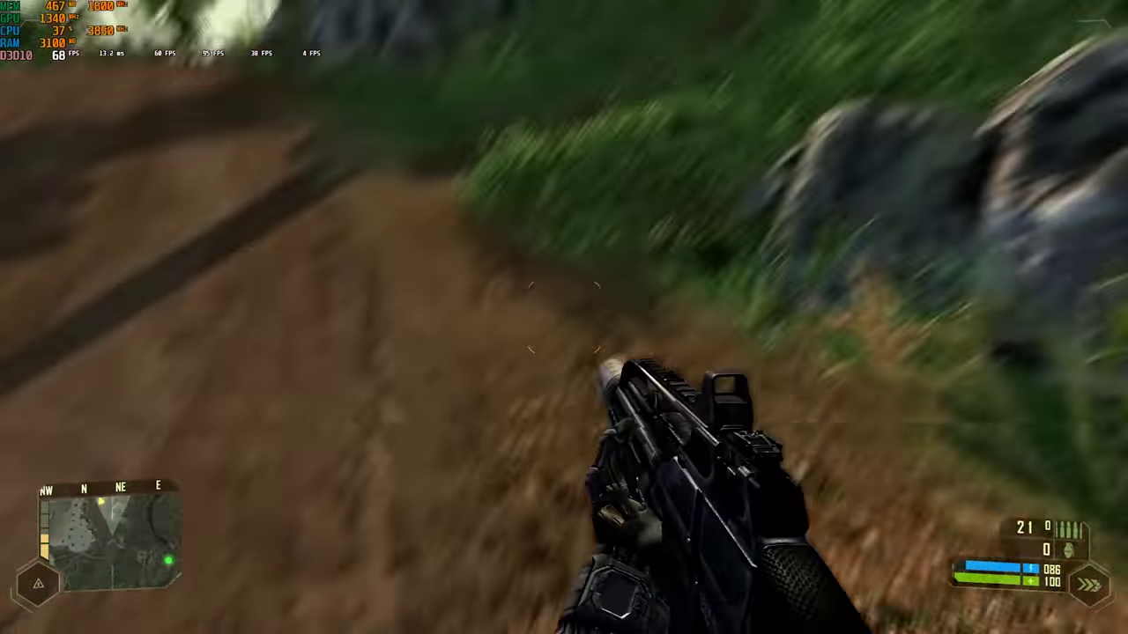
key("shift+w")
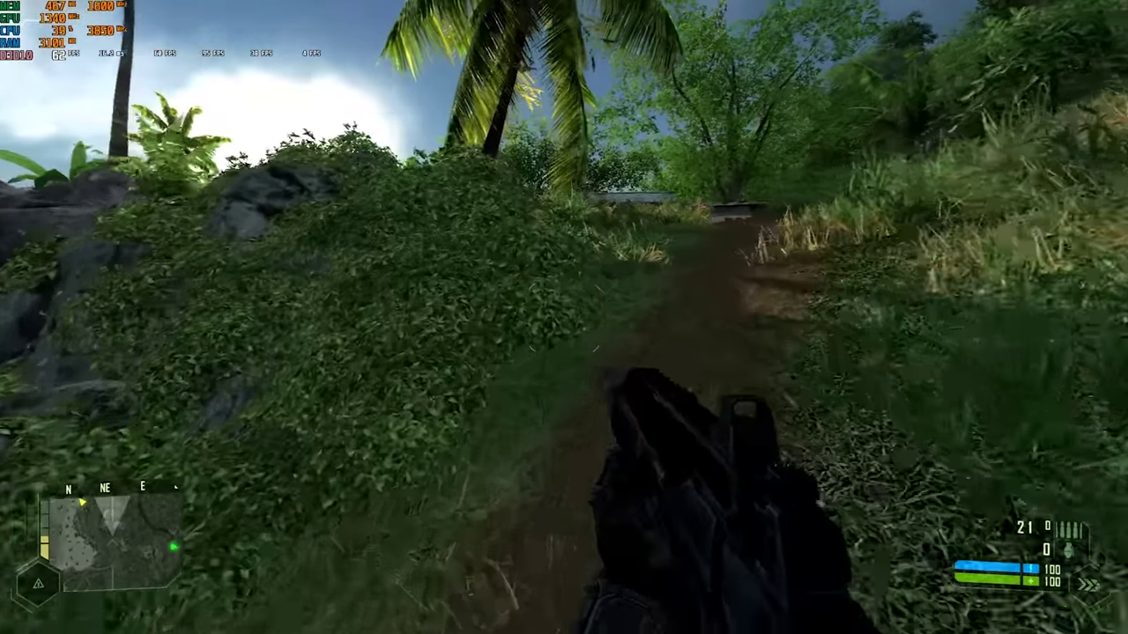
key("w")
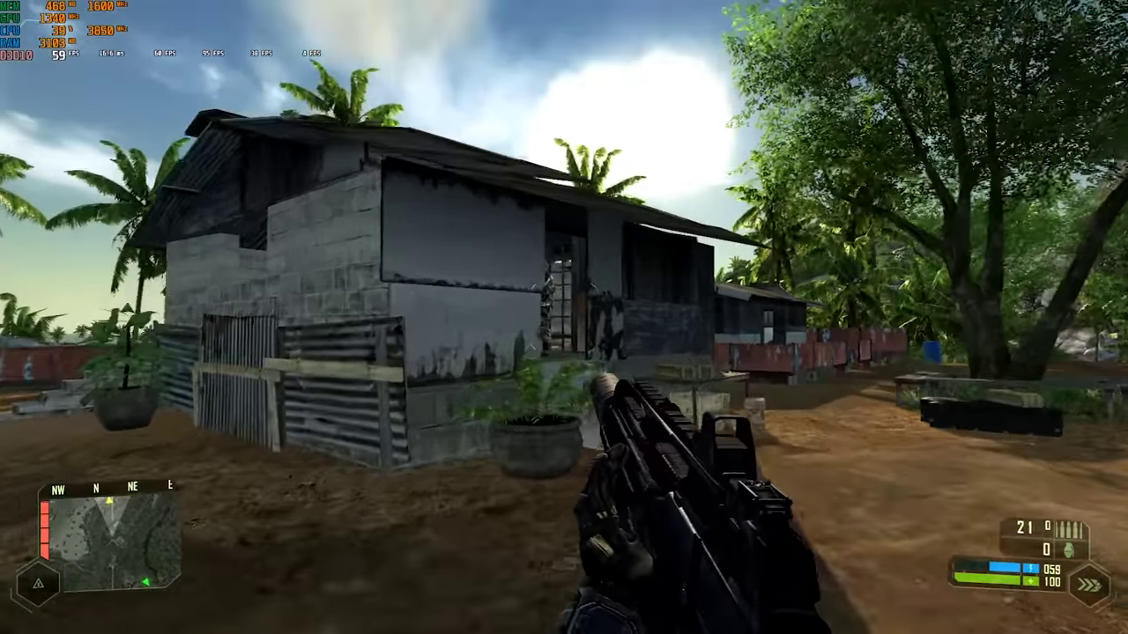
left_click(564, 317)
key("w")
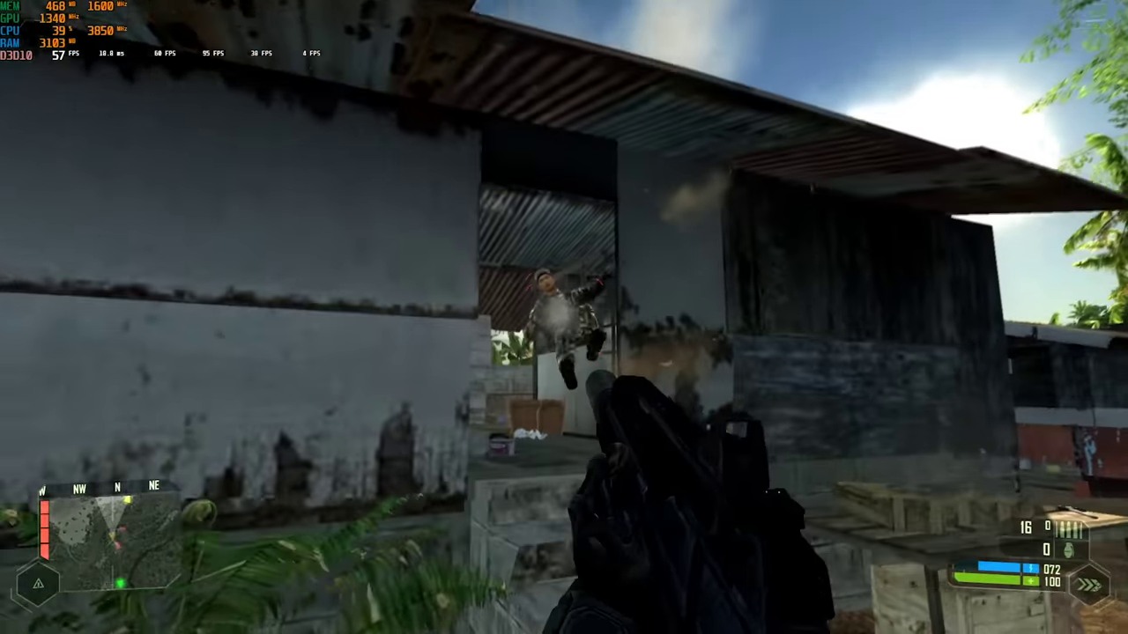
left_click(564, 317)
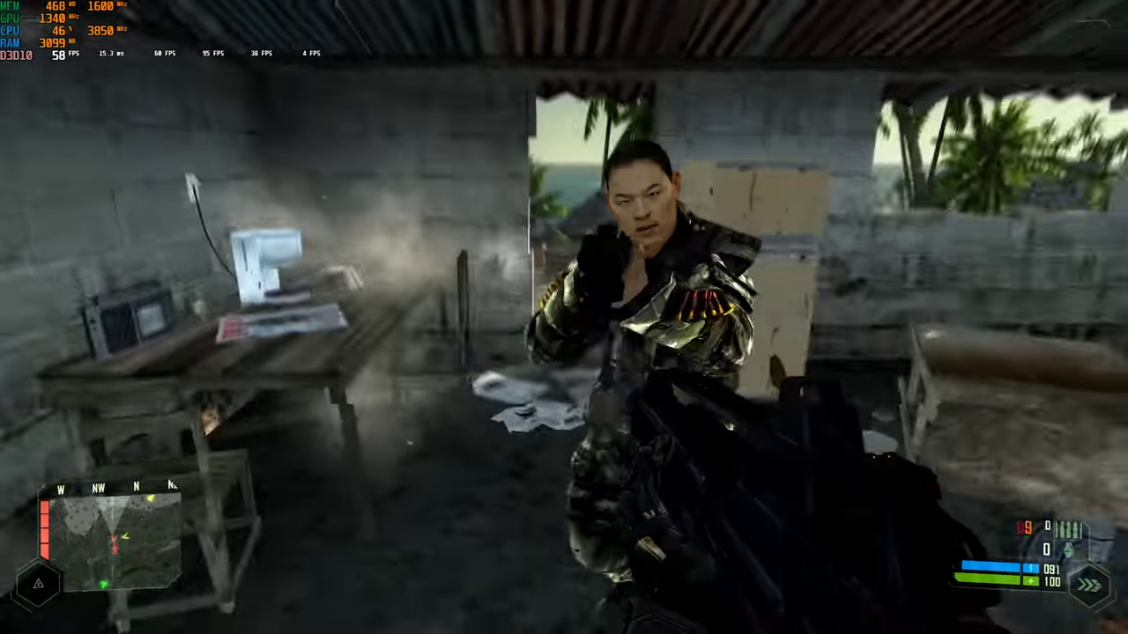
left_click(564, 317)
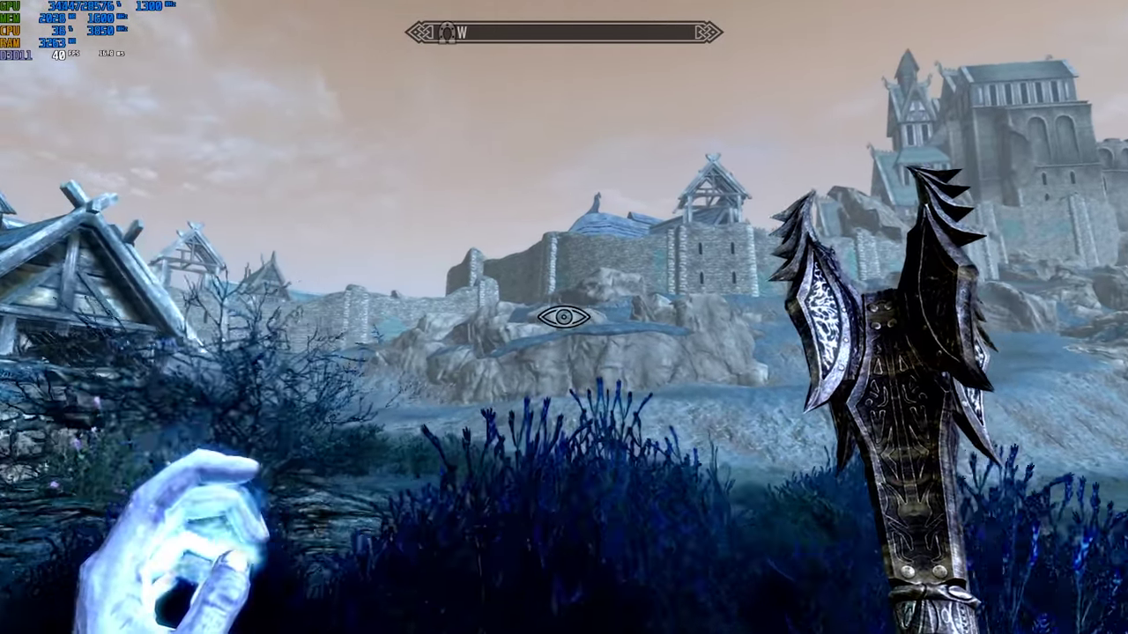
Confirm Quit to Desktop to exit Skyrim.
left_click(639, 496)
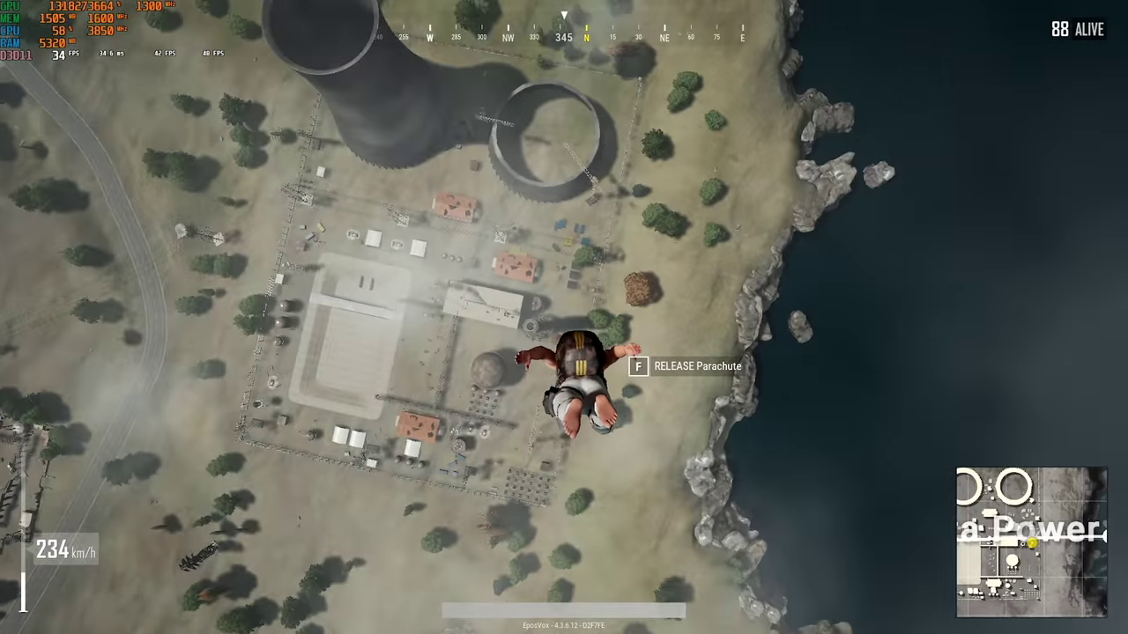
Launch Task Manager from the Ctrl+Alt+Del security screen over the frozen PUBG.
key("ctrl+alt+Delete")
left_click(550, 327)
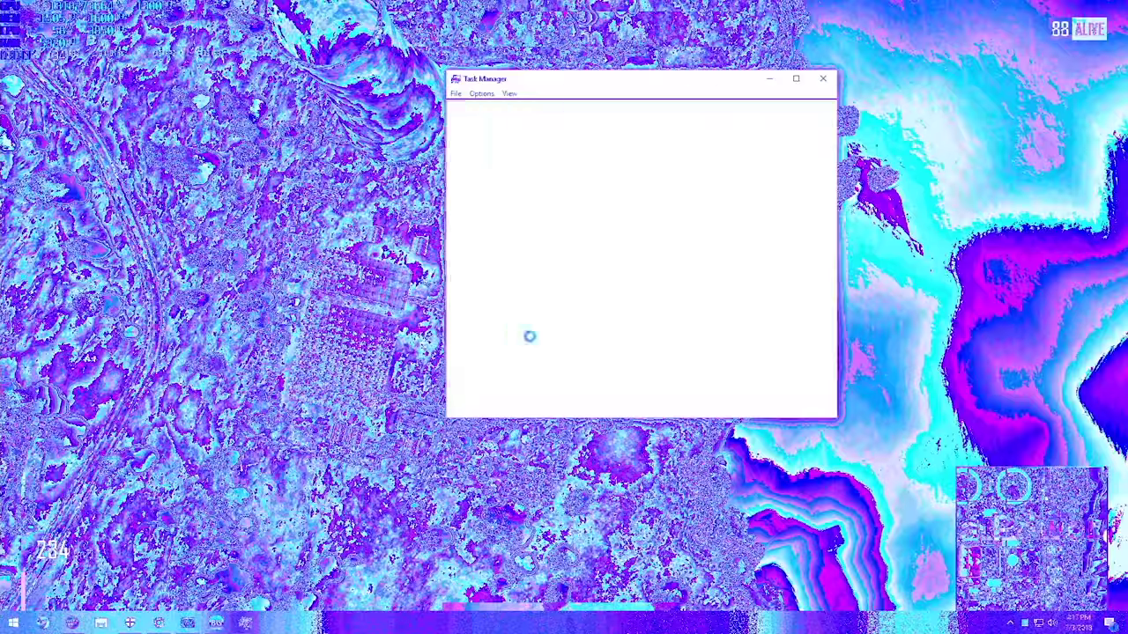